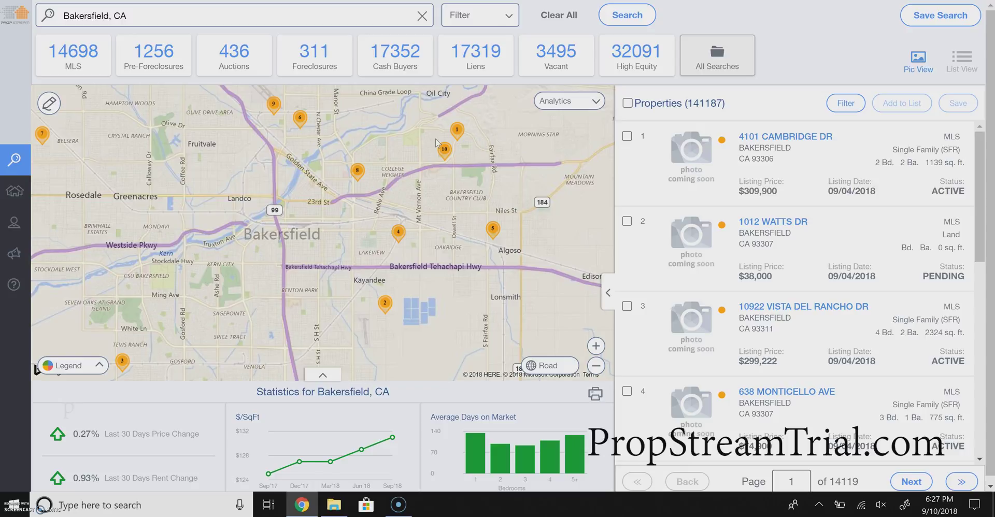
left_click(830, 89)
left_click(726, 177)
left_click(316, 19)
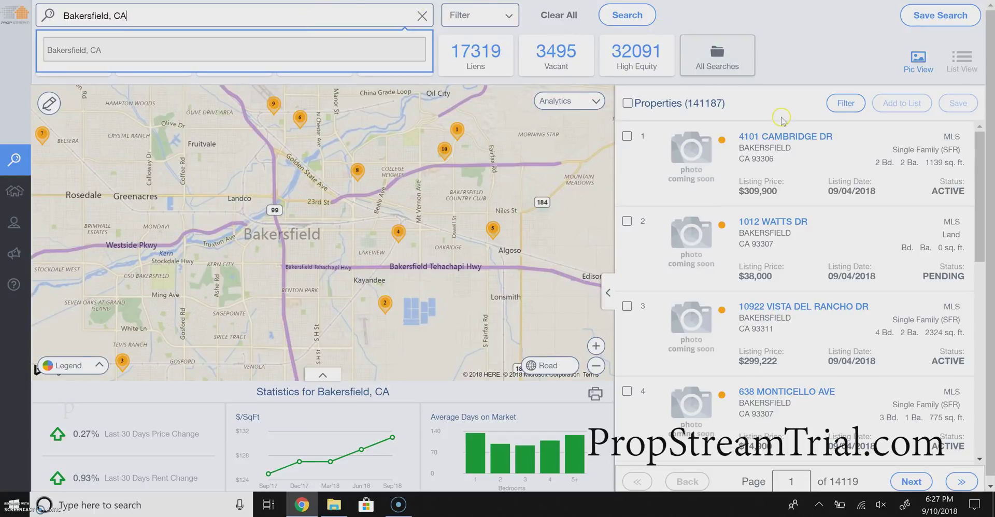
Open the details of the first listed property and review its owner name, mailing address and estimated value.
left_click(787, 137)
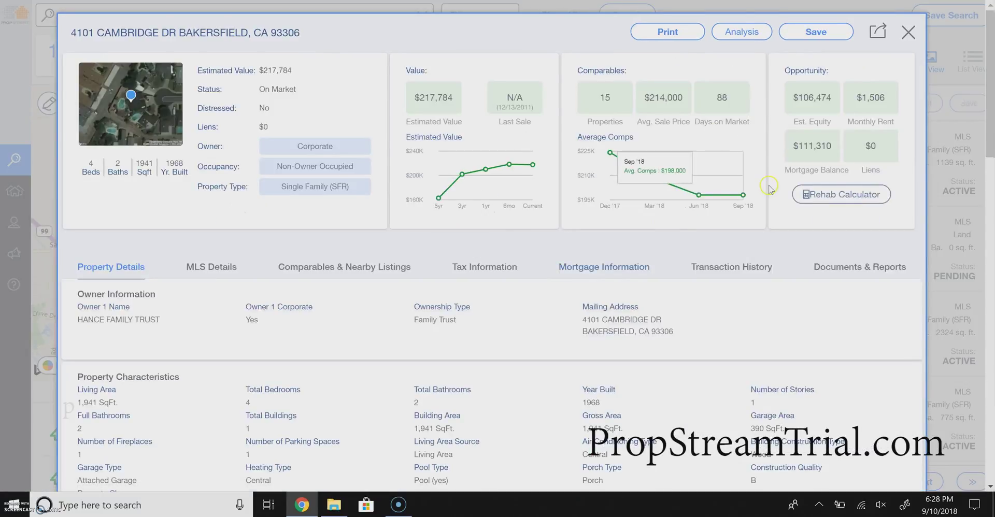
left_click(116, 302)
left_click_drag(82, 304, 134, 322)
left_click_drag(595, 320, 628, 332)
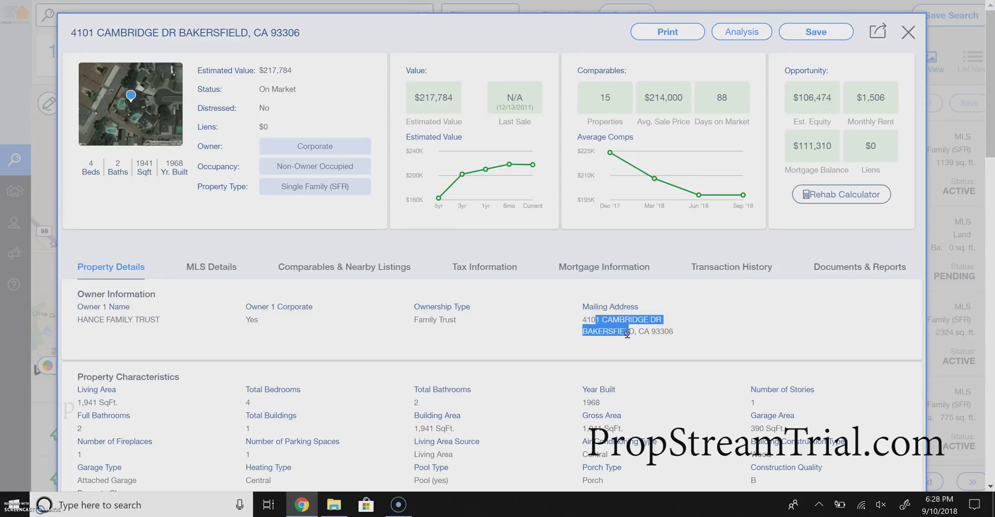
left_click_drag(254, 71, 315, 77)
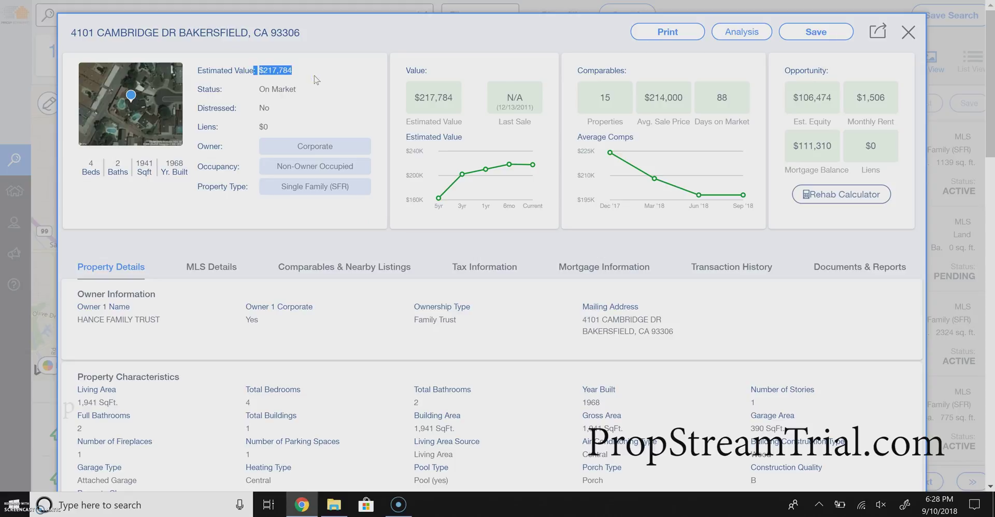
Review the property's MLS details, checking the list price, listing date, update date and status.
left_click(958, 107)
left_click(217, 273)
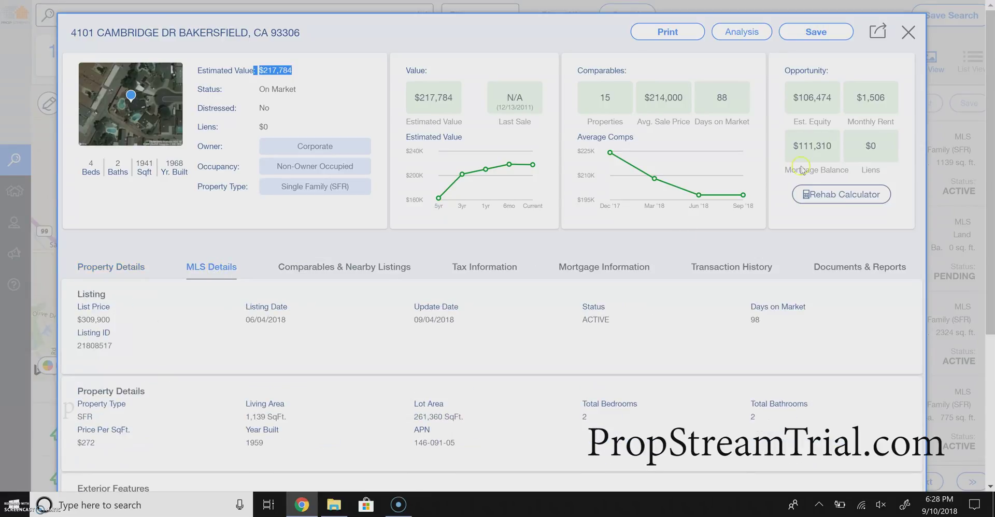
scroll(991, 137, "down", 2)
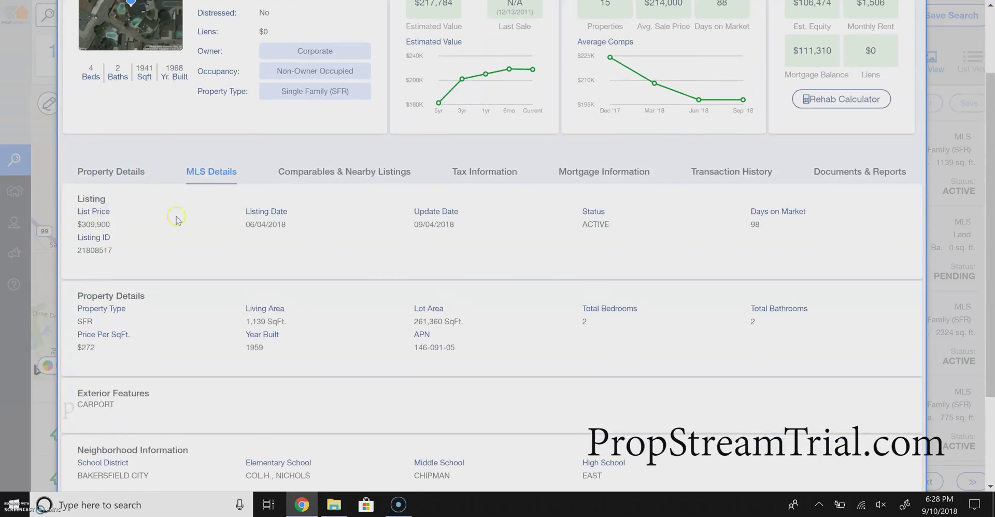
left_click_drag(81, 220, 143, 253)
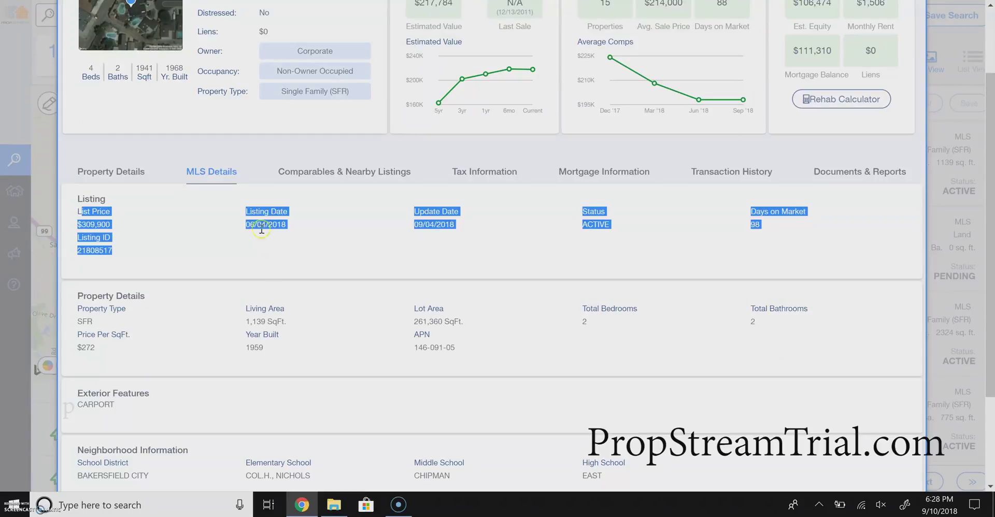
left_click(244, 219)
left_click_drag(243, 218, 360, 228)
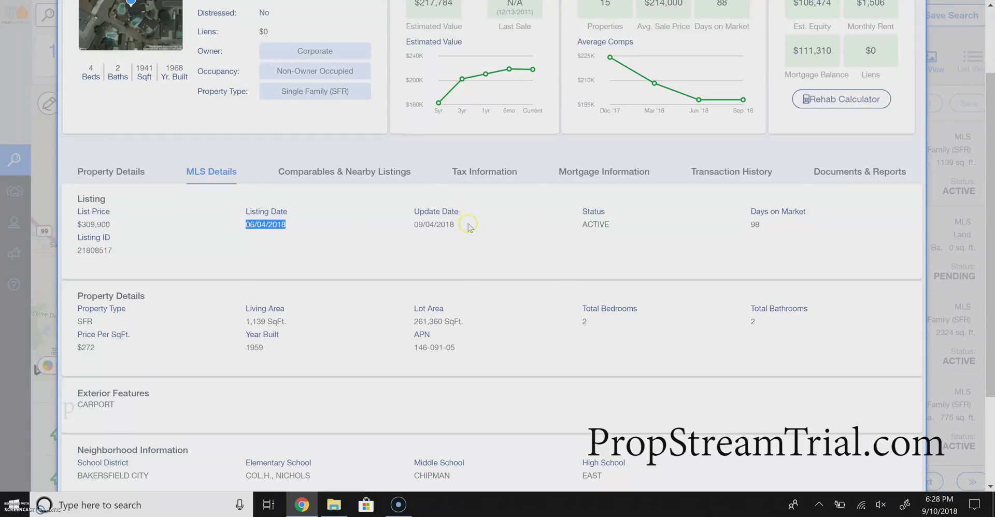
left_click_drag(467, 224, 404, 230)
left_click(593, 224)
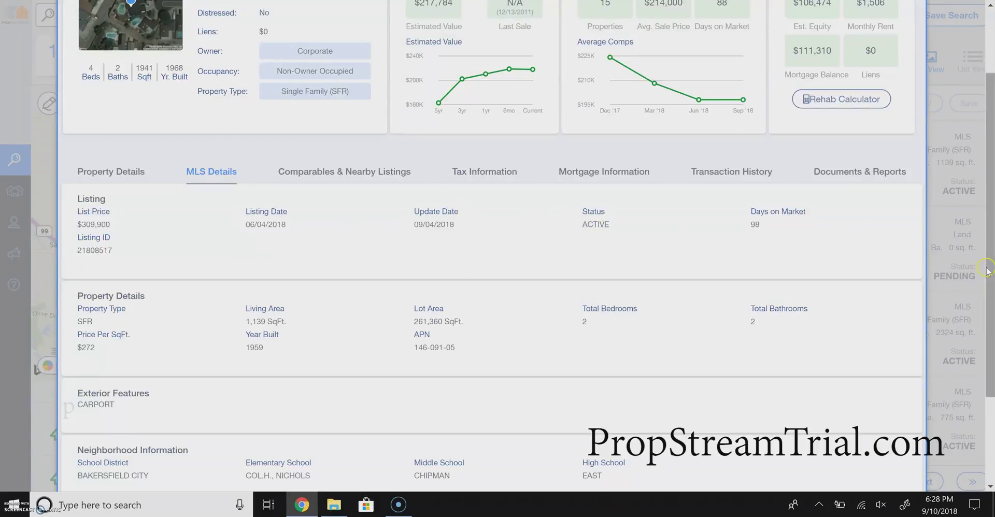
scroll(992, 236, "up", 2)
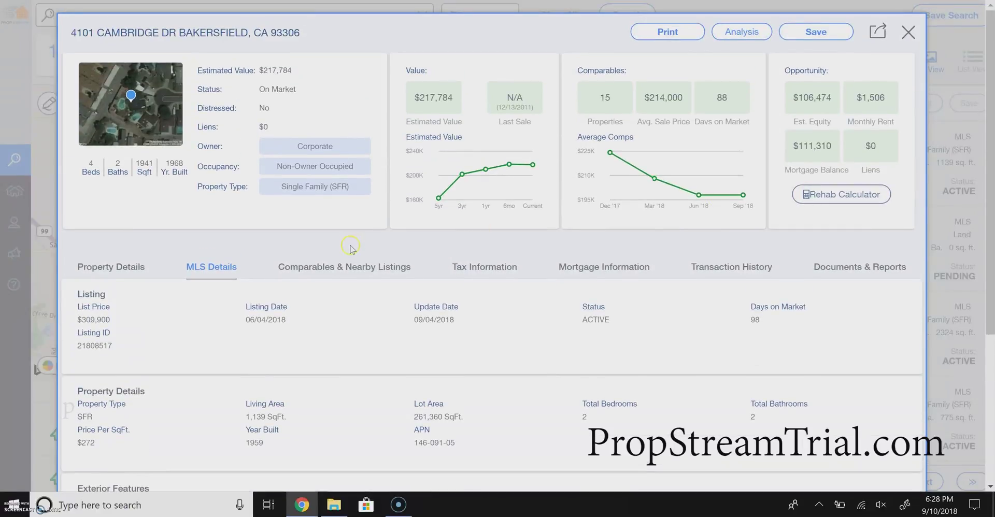
Look through the property's comparables, tax and mortgage information, and close its details.
left_click(351, 268)
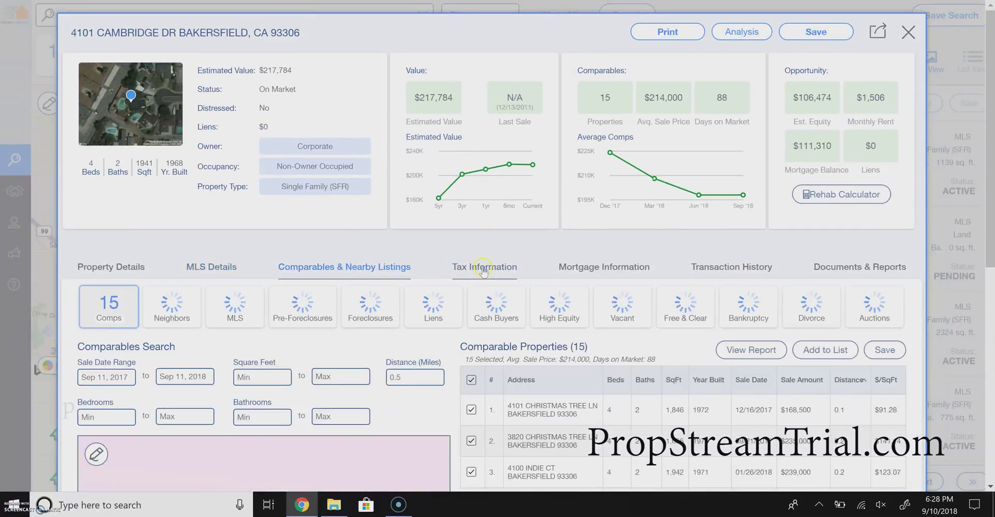
left_click(483, 269)
left_click(586, 266)
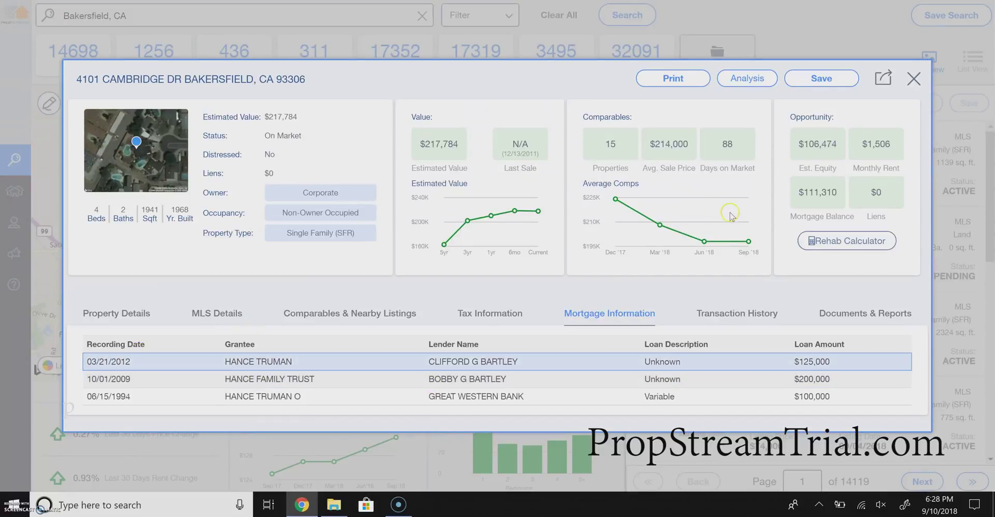
left_click(911, 81)
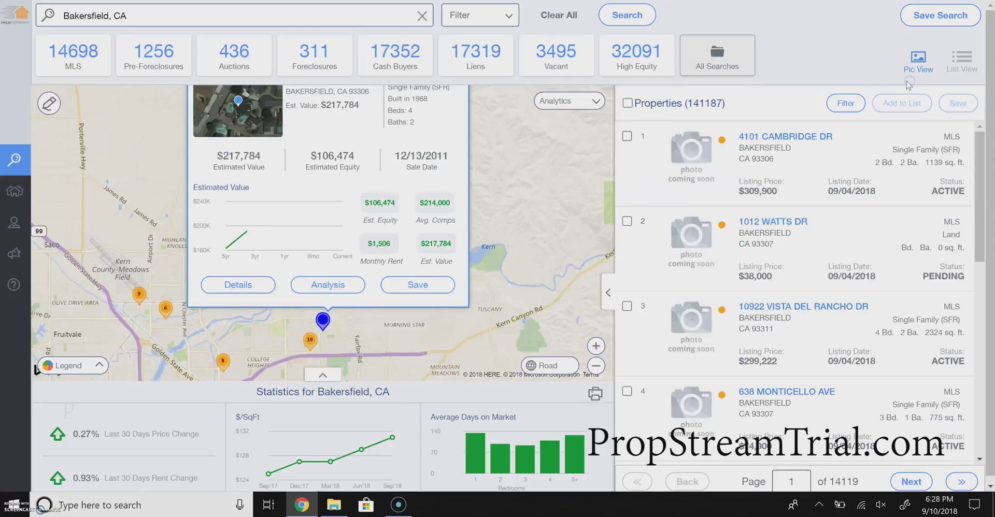
Open the search filter options for Bakersfield, CA and set the list type to Vacant.
left_click(335, 25)
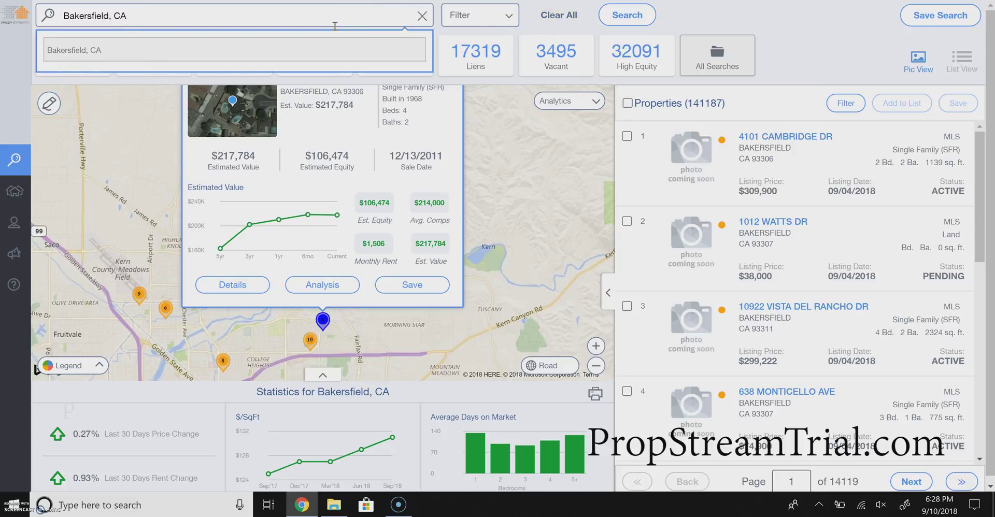
left_click(499, 16)
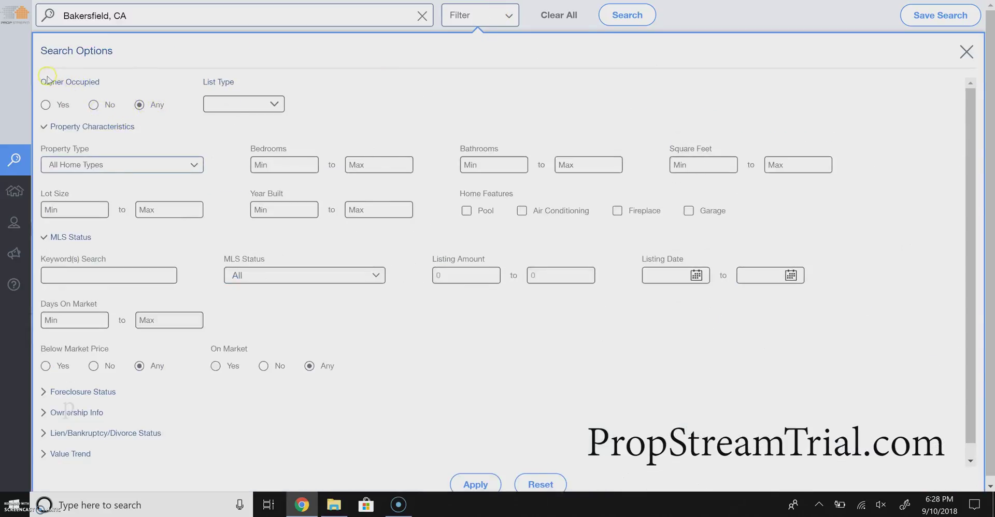
triple_click(67, 79)
left_click(121, 97)
left_click(242, 101)
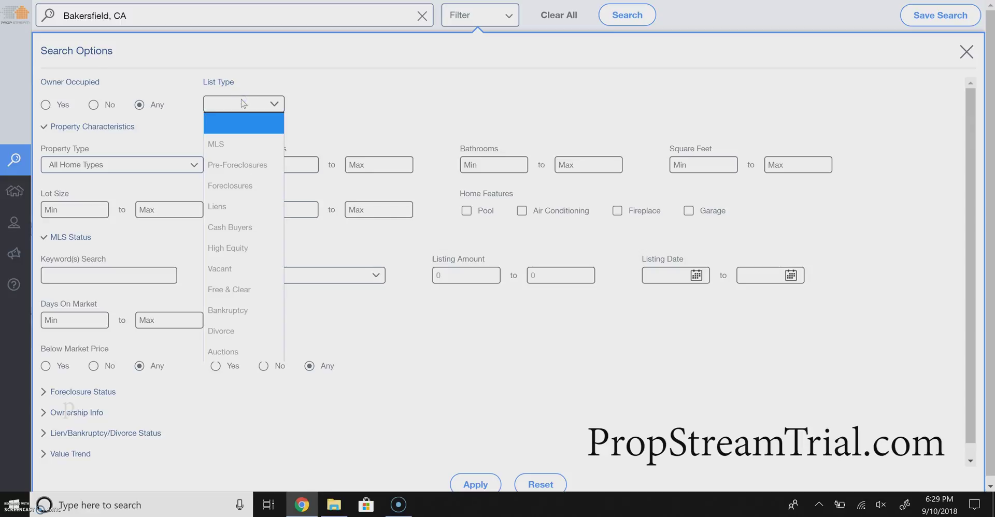
left_click(237, 270)
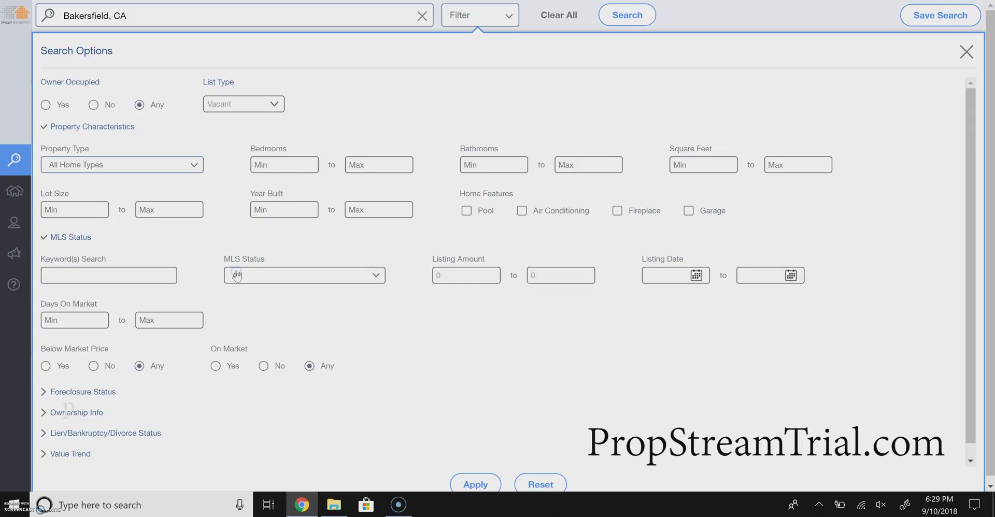
Limit the property type filter to Single Family and Condo/Townhouse.
left_click(85, 166)
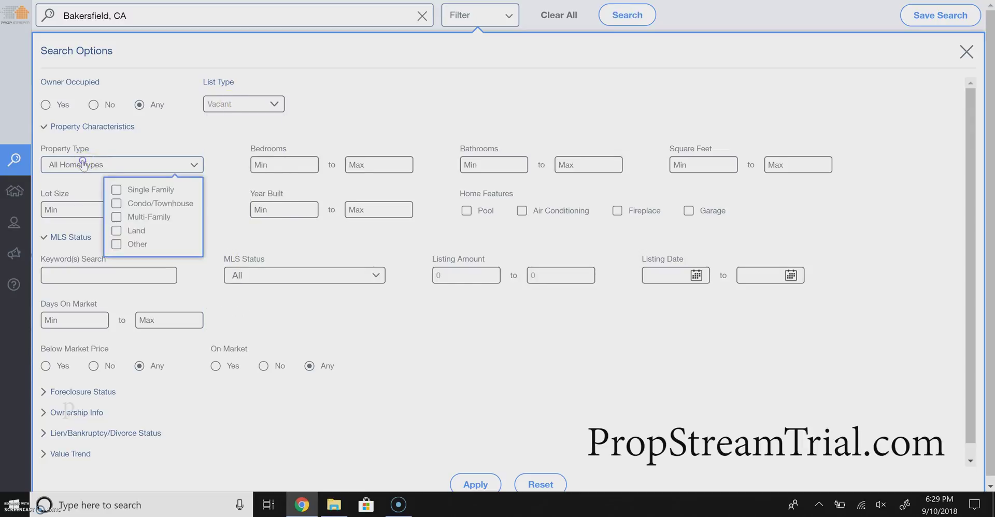
left_click(114, 191)
left_click(116, 203)
left_click(191, 165)
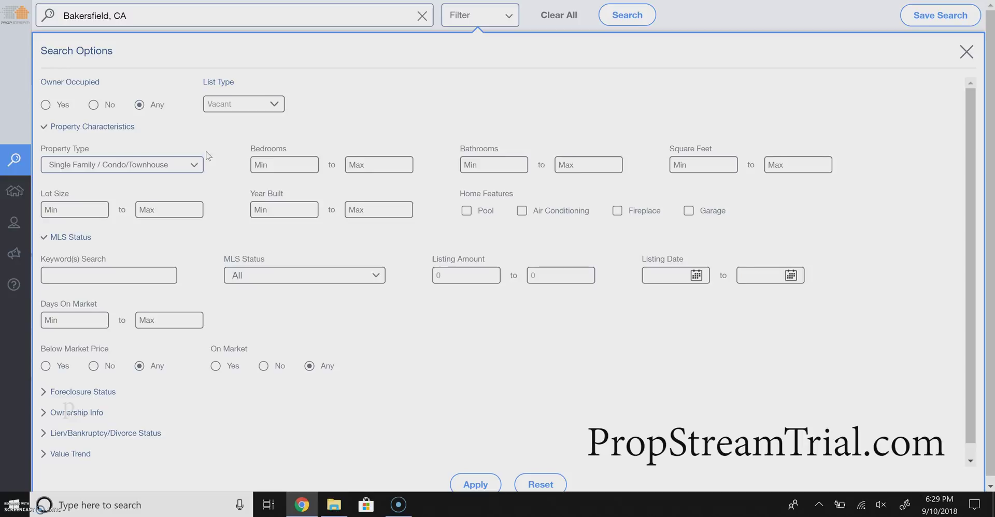
Set the On Market filter to No and expand the Ownership Info filters.
scroll(207, 156, "down", 1)
left_click(150, 306)
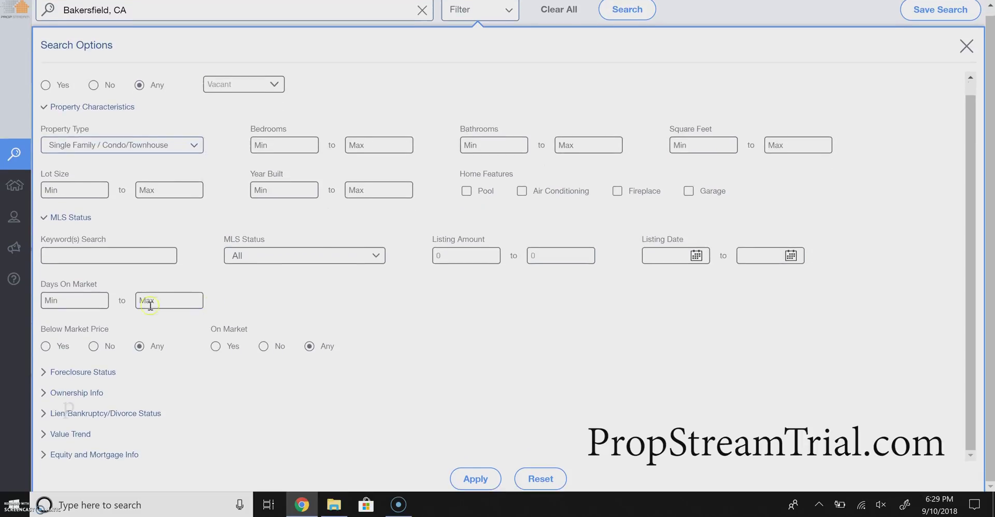
left_click(265, 347)
left_click(147, 420)
left_click(63, 391)
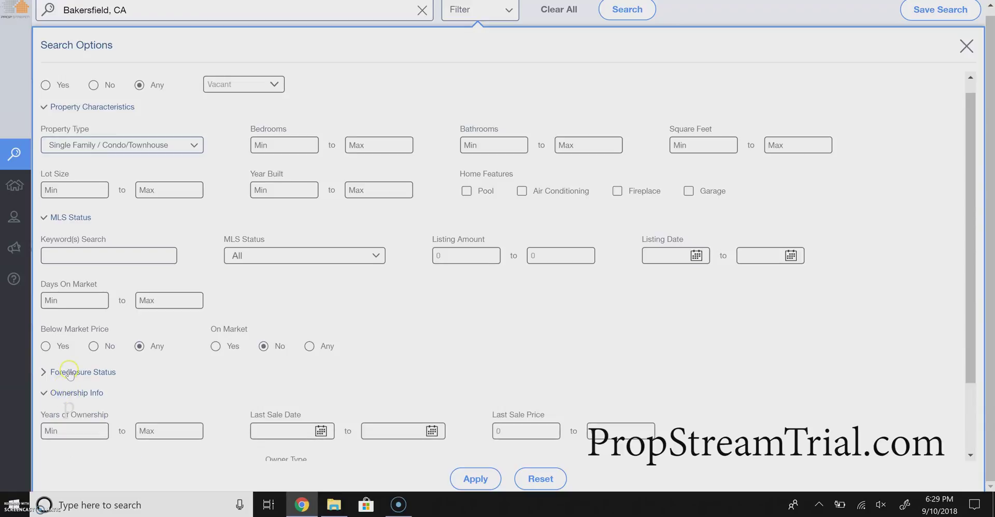
Review the available list types in the search filter while keeping Vacant selected.
left_click(69, 372)
left_click(69, 372)
left_click(231, 85)
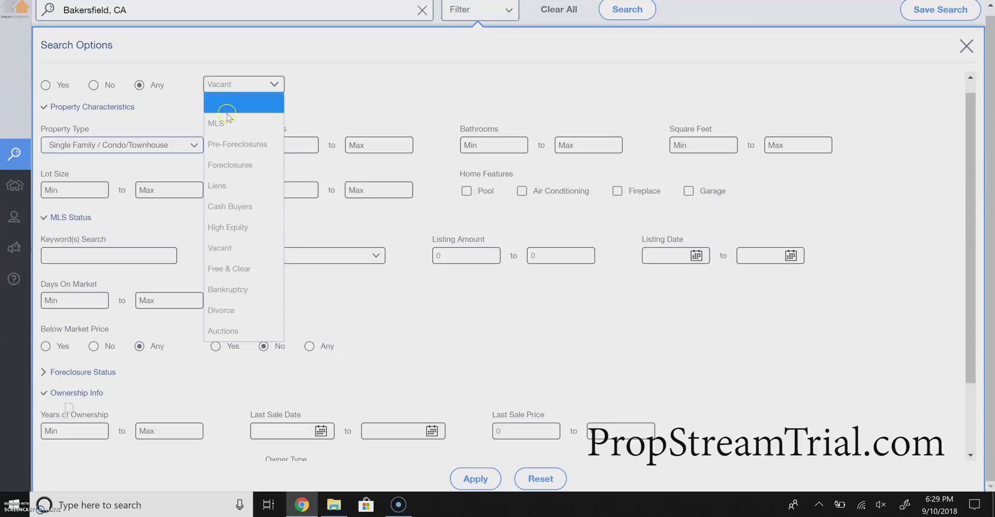
left_click(242, 168)
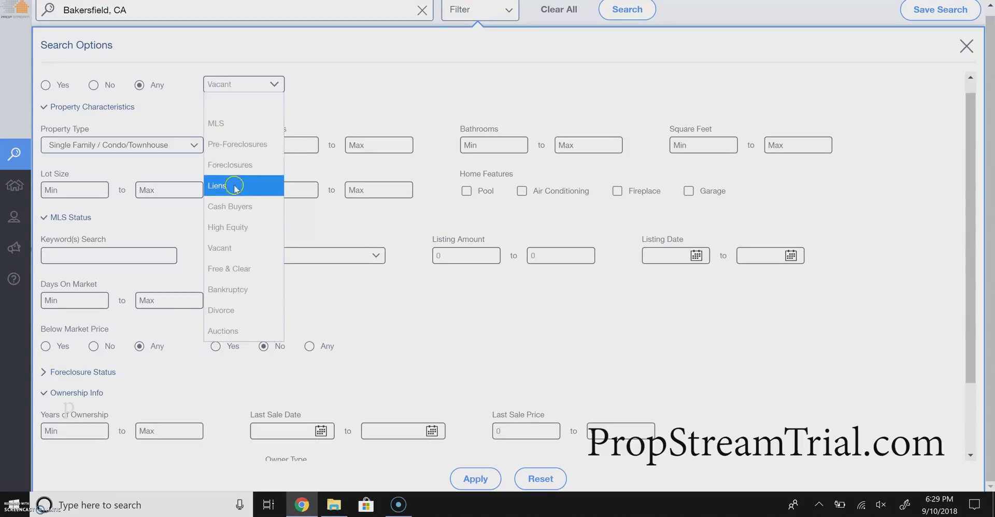
left_click(230, 206)
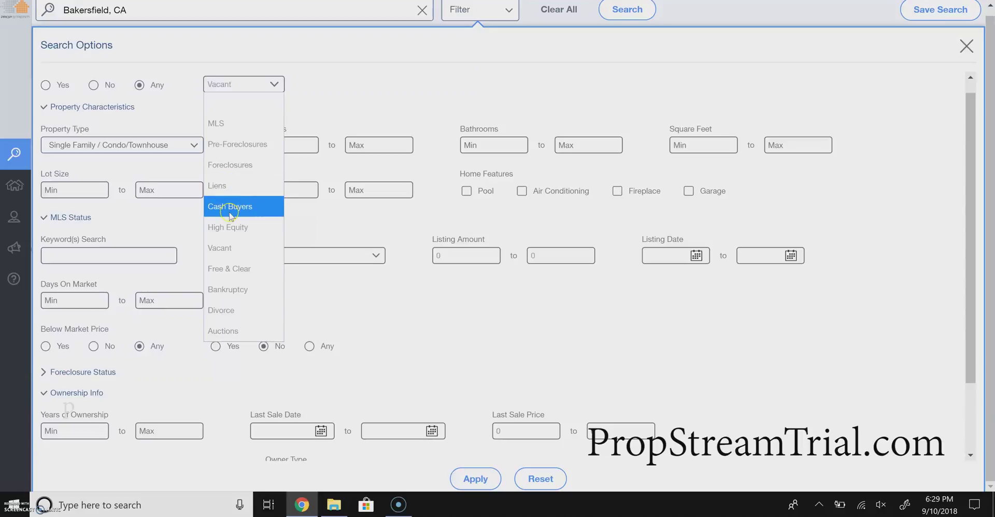
left_click(230, 235)
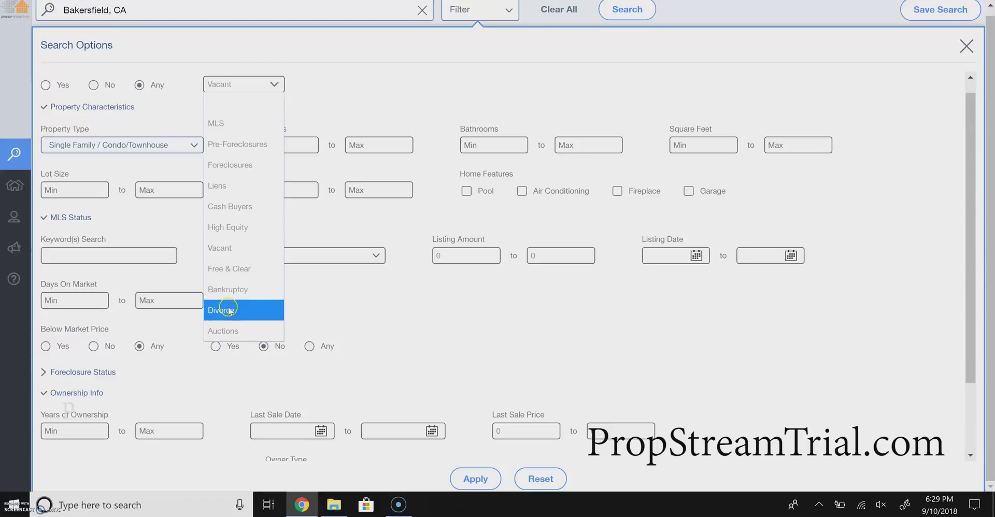
left_click(158, 379)
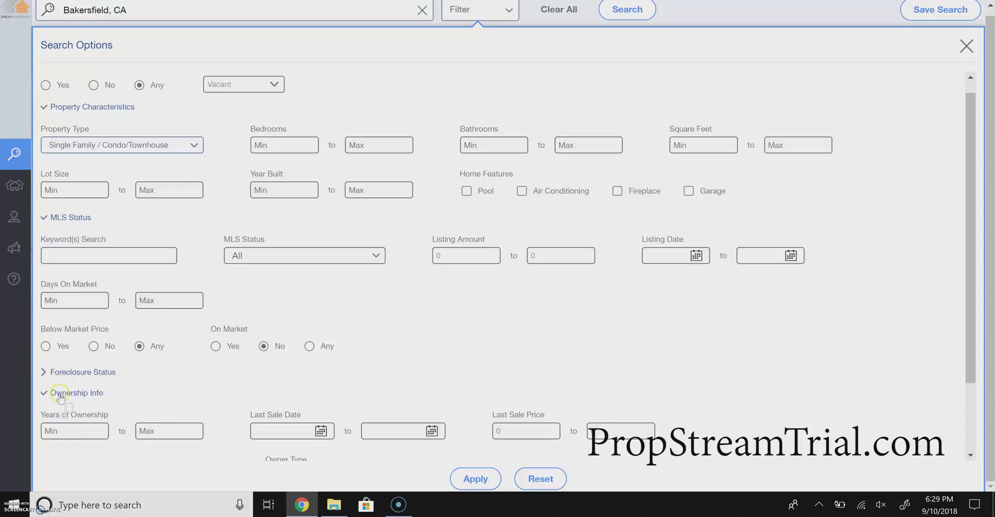
Set the minimum years of ownership to 8.
left_click(54, 426)
type("8")
left_click(126, 395)
Expand the equity and mortgage filters, set the minimum estimated equity to 25%, and apply the search filters.
left_click_drag(970, 303, 970, 371)
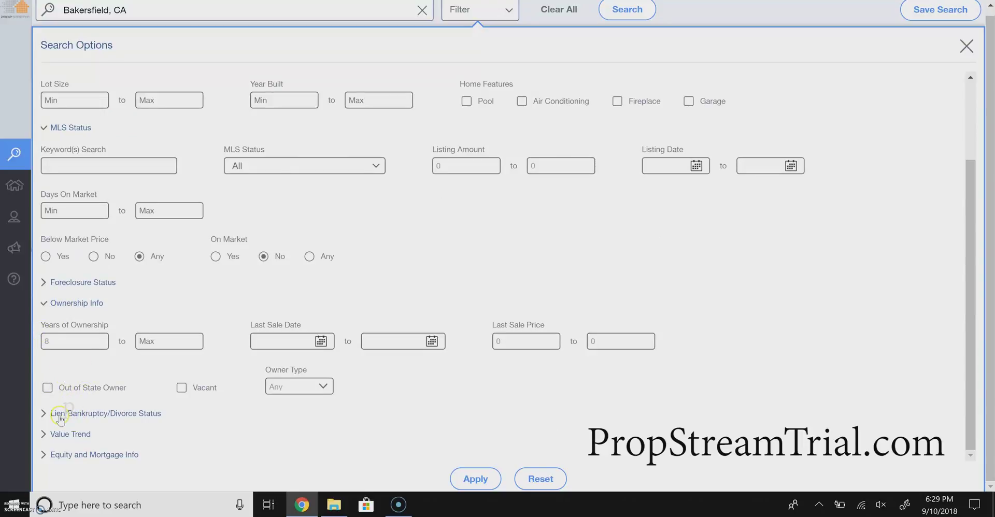
left_click(57, 459)
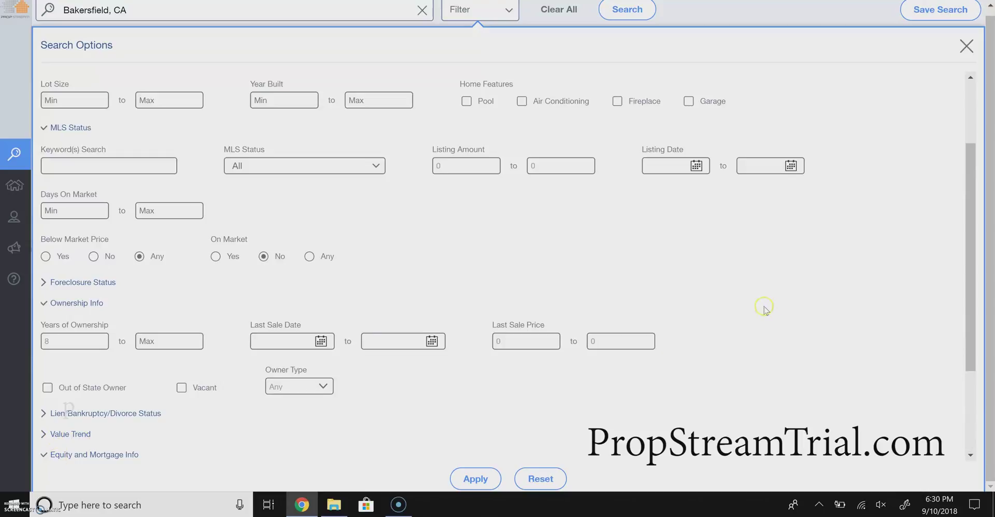
left_click(968, 196)
left_click_drag(969, 196, 968, 275)
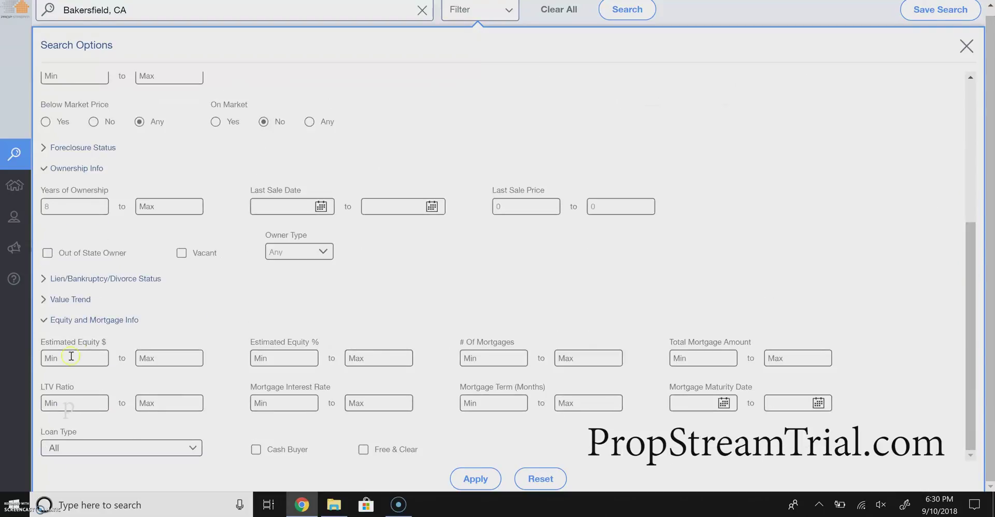
left_click(268, 357)
type("25")
left_click(318, 305)
left_click(473, 478)
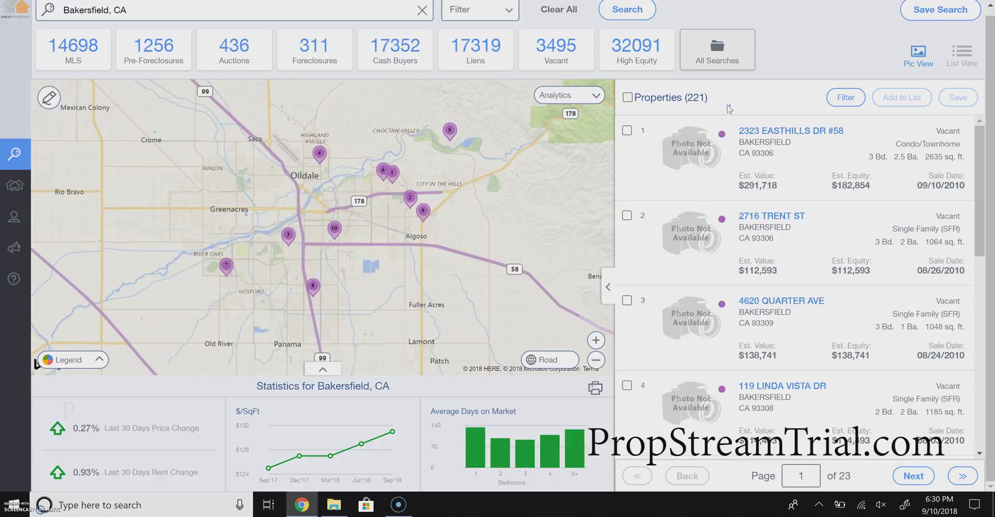
Select all the filtered properties in the results list and clear the selection again.
left_click_drag(712, 99, 638, 96)
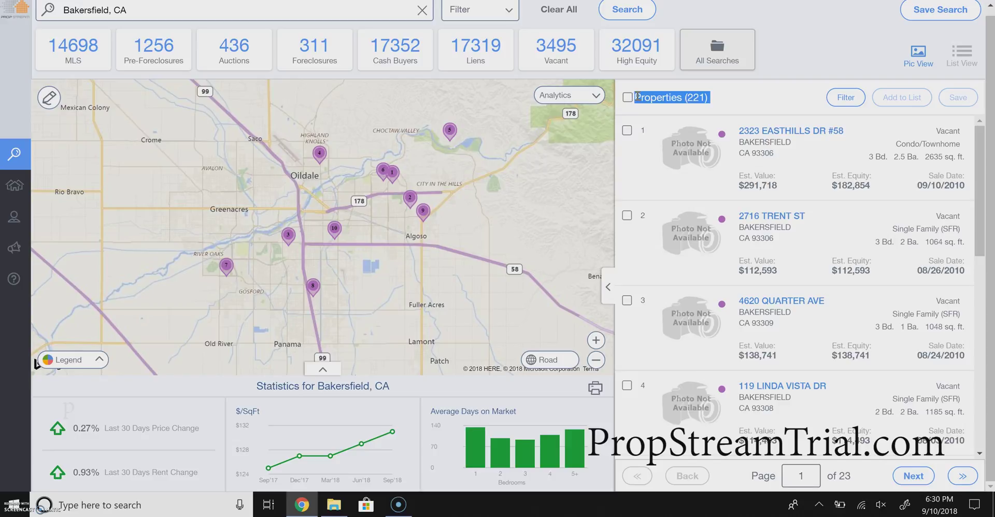
left_click(726, 111)
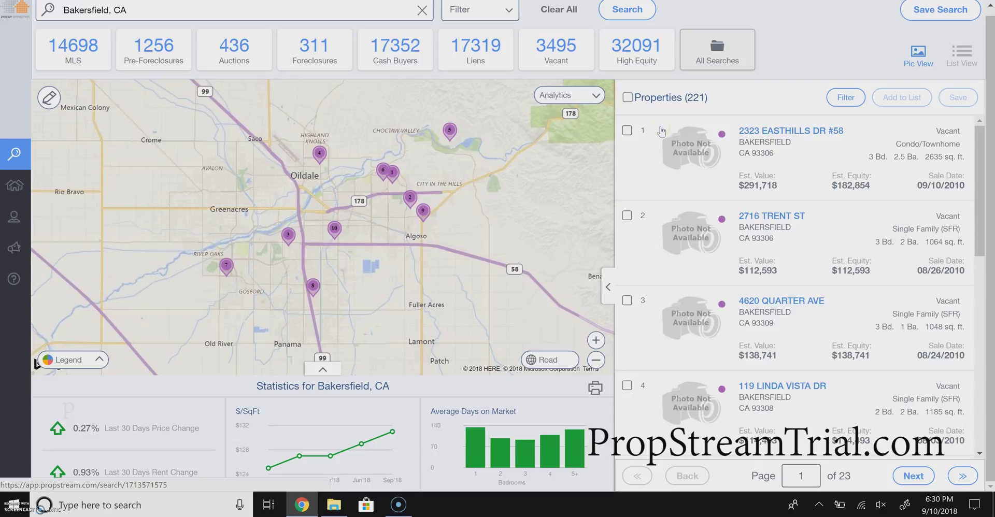
left_click(628, 98)
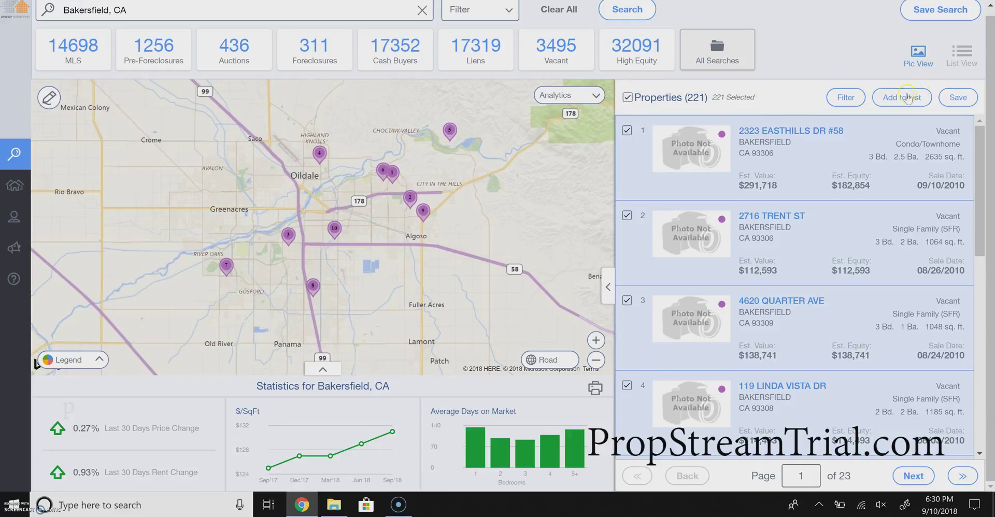
left_click(957, 109)
left_click(628, 98)
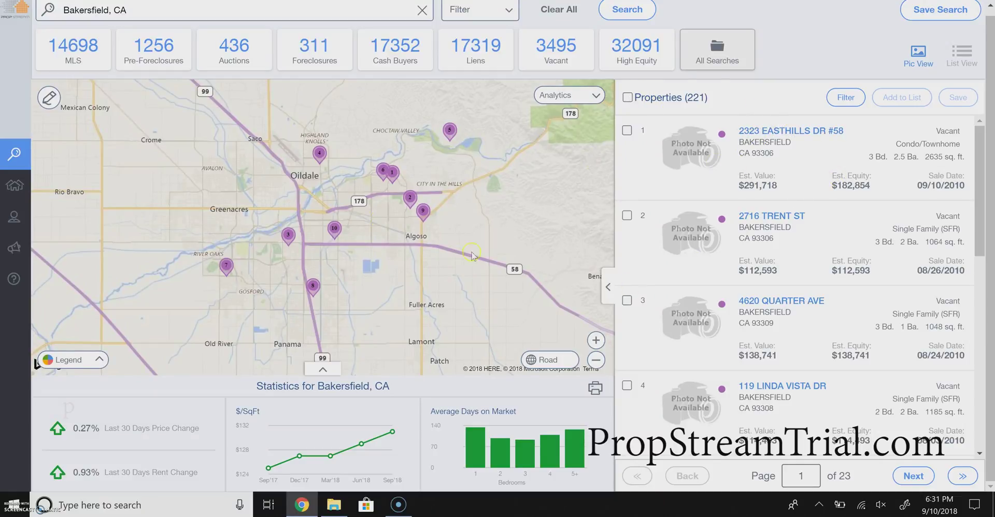
Zoom the results map in on central Bakersfield.
left_click(595, 340)
left_click(596, 340)
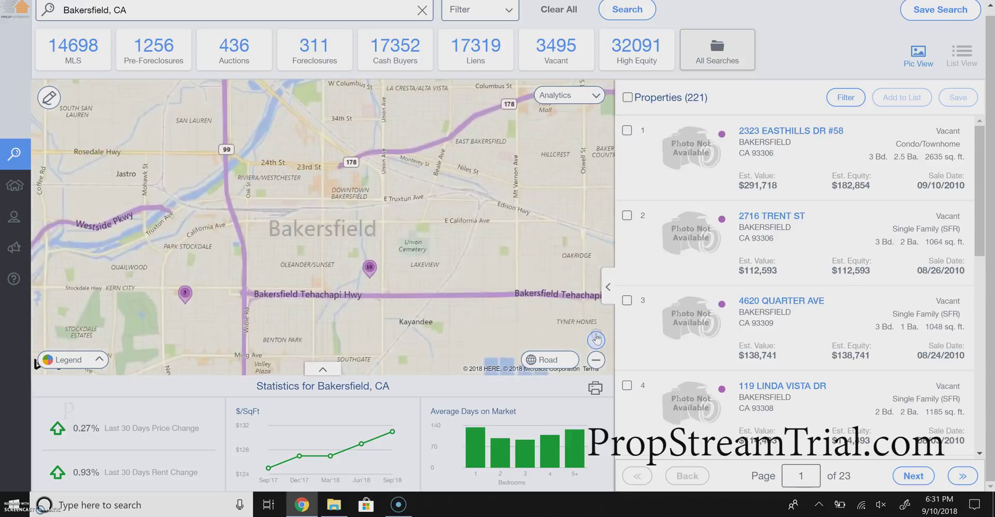
Open the full details of the vacant property marked north of Oildale on the results map.
scroll(333, 292, "down", 2)
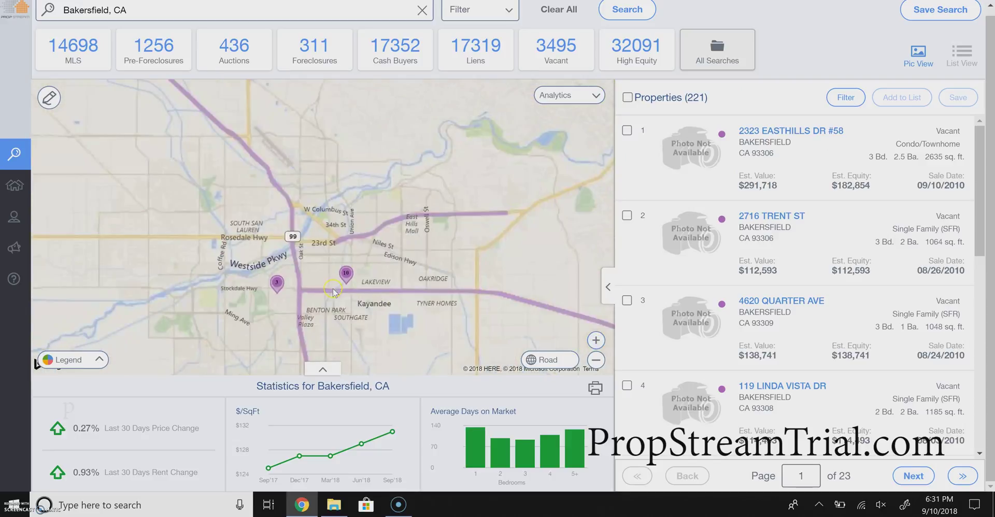
left_click(597, 340)
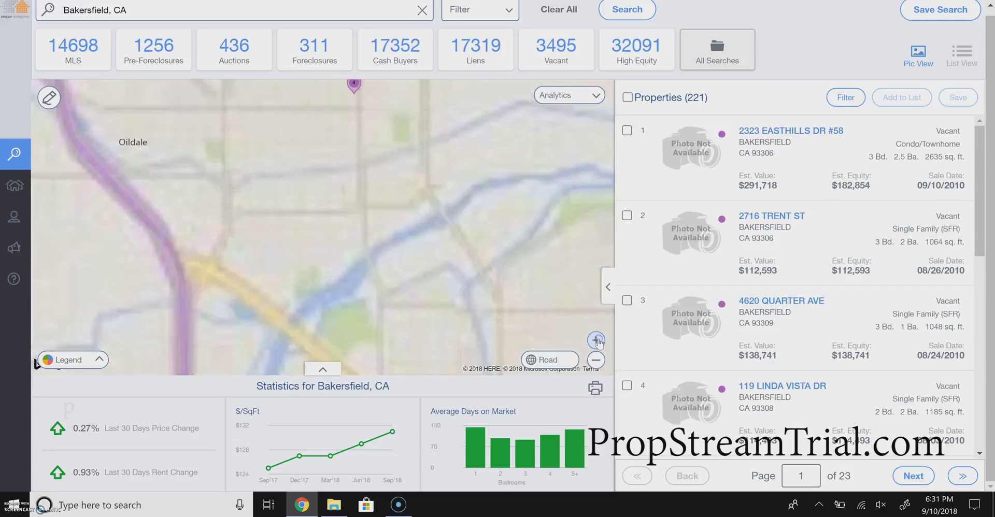
left_click(597, 341)
left_click(596, 361)
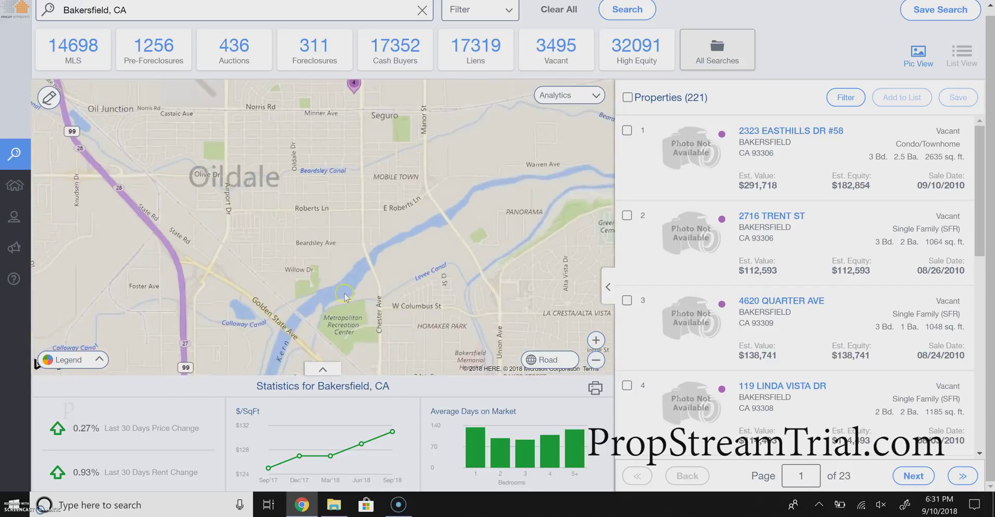
left_click_drag(339, 186, 338, 226)
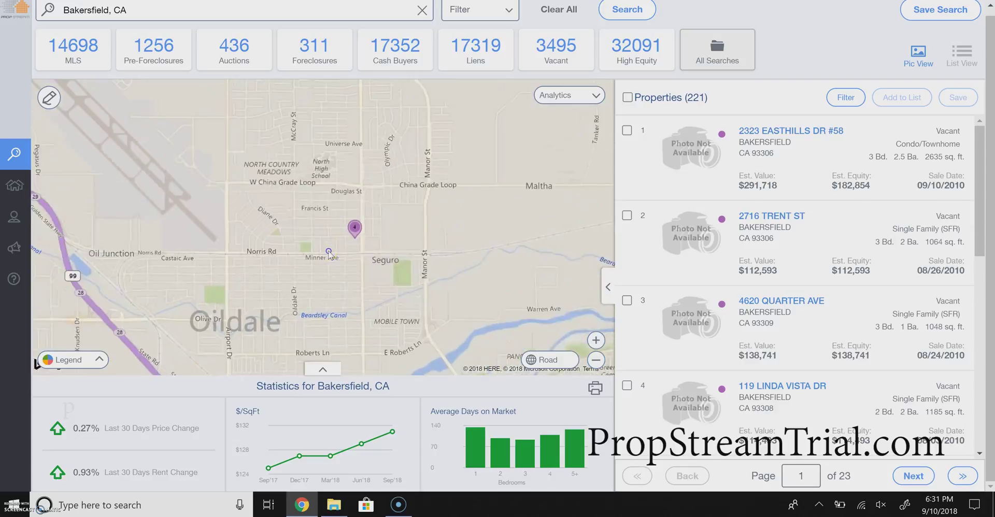
left_click(352, 232)
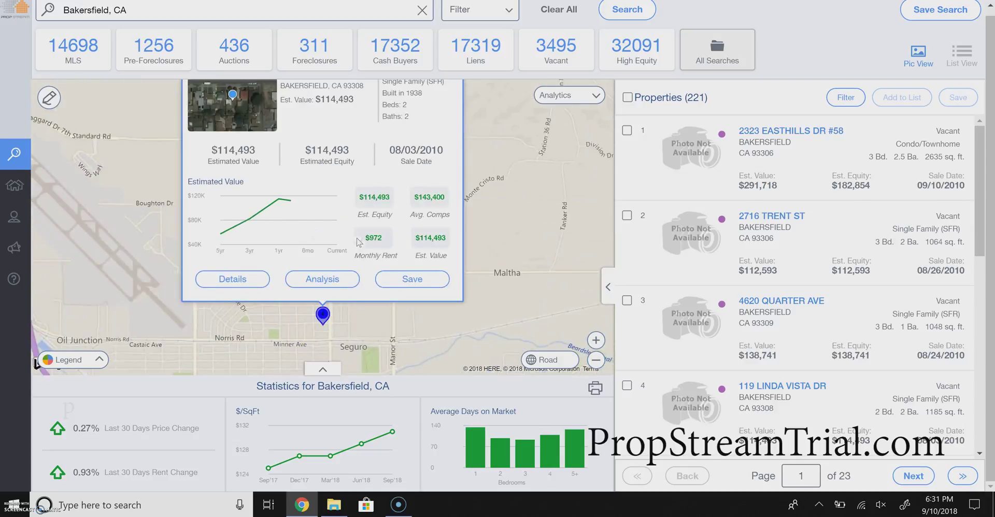
left_click(225, 280)
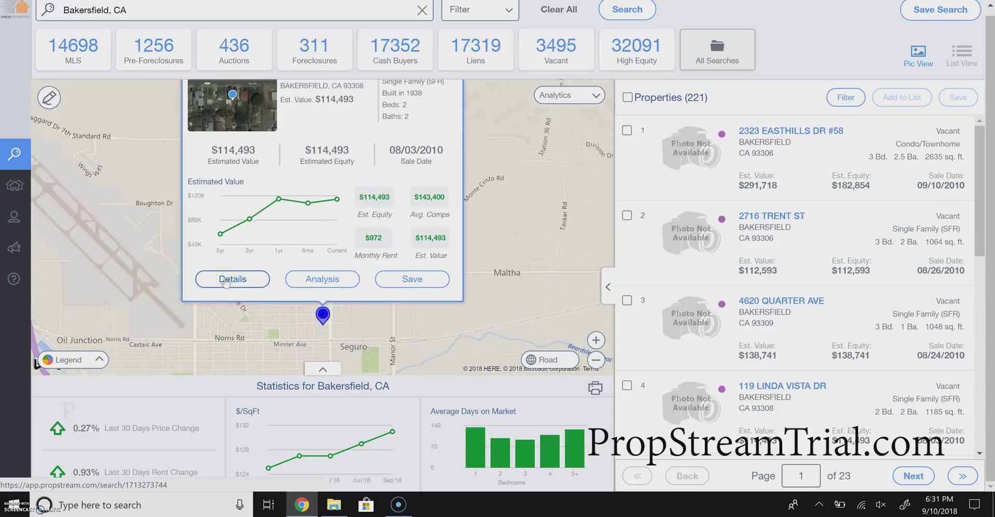
left_click(251, 278)
left_click(253, 281)
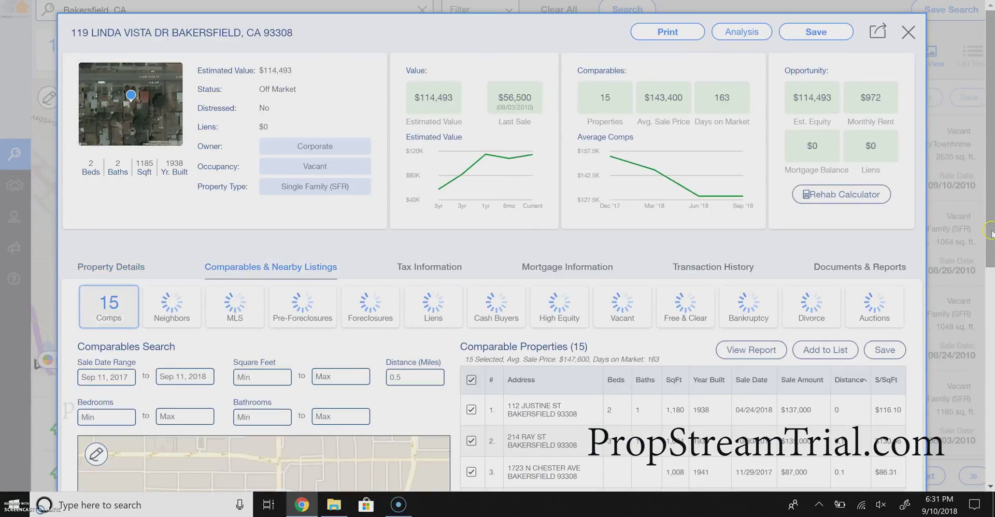
Review the property's summary and comparables, including its owner type and occupancy.
scroll(990, 232, "down", 2)
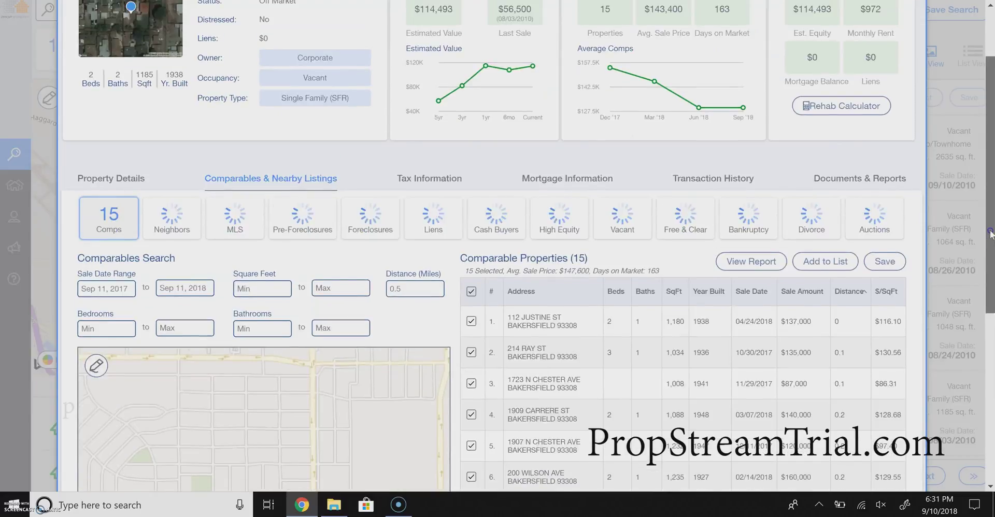
scroll(990, 234, "up", 2)
left_click(268, 148)
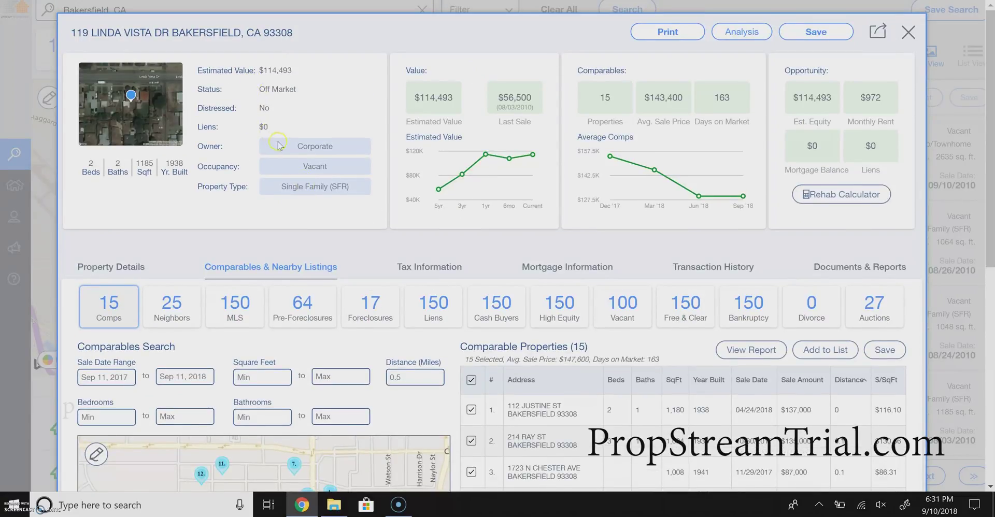
left_click_drag(293, 166, 371, 166)
left_click(297, 236)
View the owner information in the property details, including the owner name and mailing address.
left_click(107, 273)
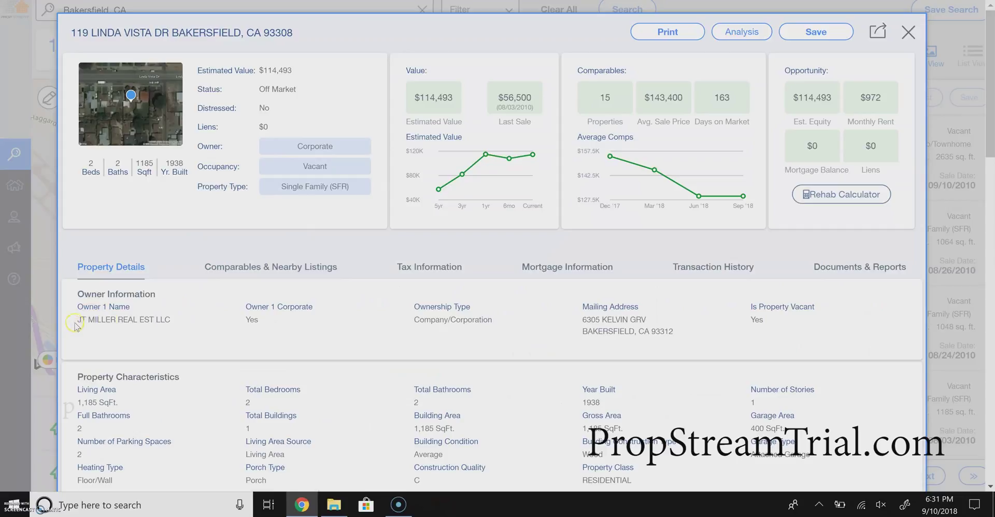
left_click_drag(71, 328, 213, 351)
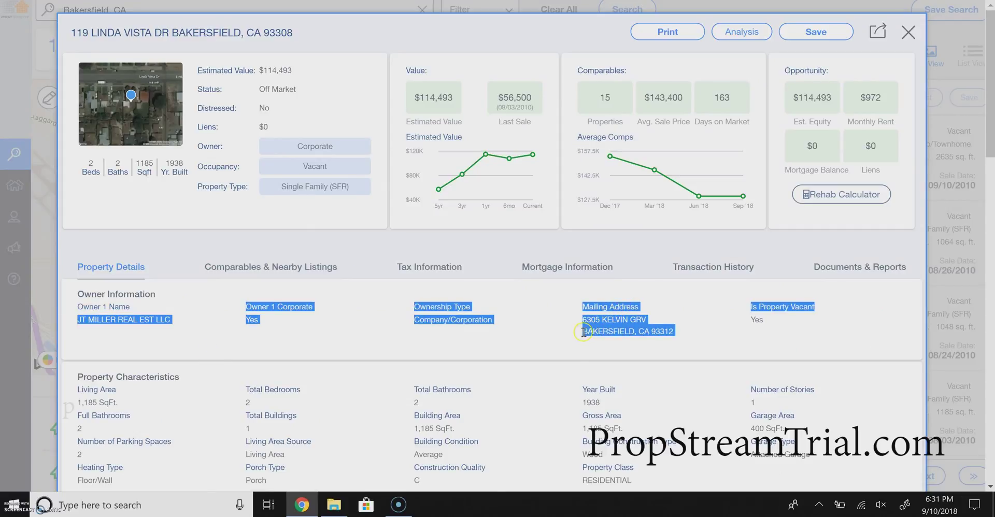
mouse_move(991, 132)
left_mouse_down()
mouse_move(990, 231)
mouse_move(990, 134)
left_mouse_up()
Check the property's comparables and tax information, and close the property record.
left_click(273, 268)
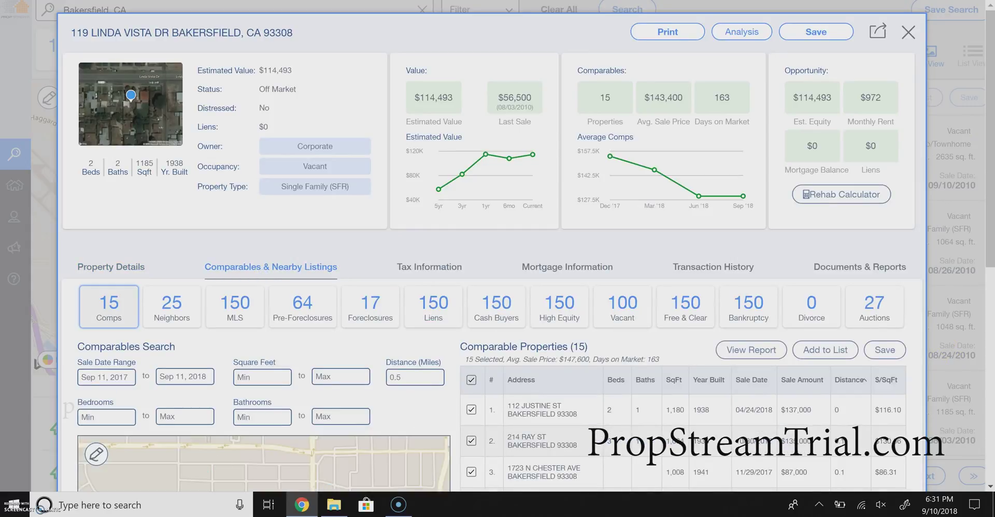
left_click(456, 266)
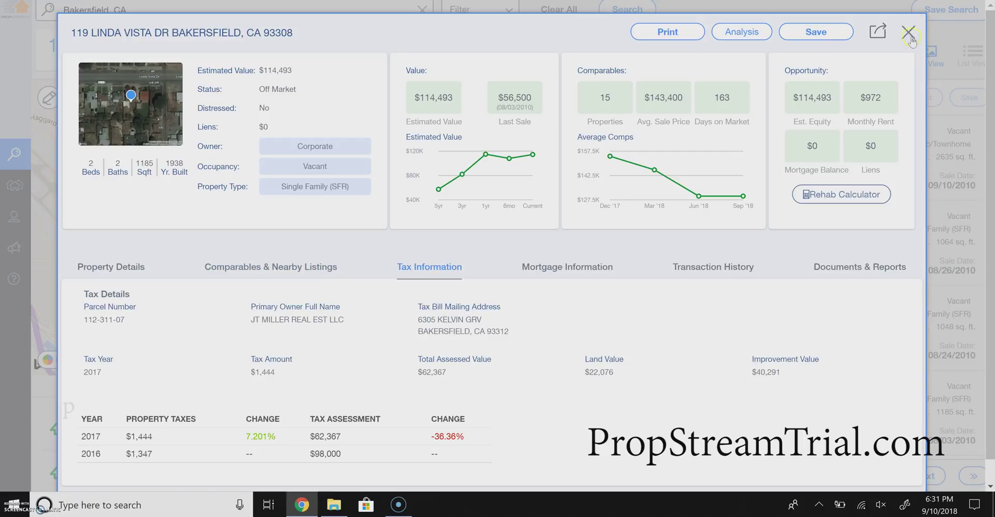
left_click(909, 33)
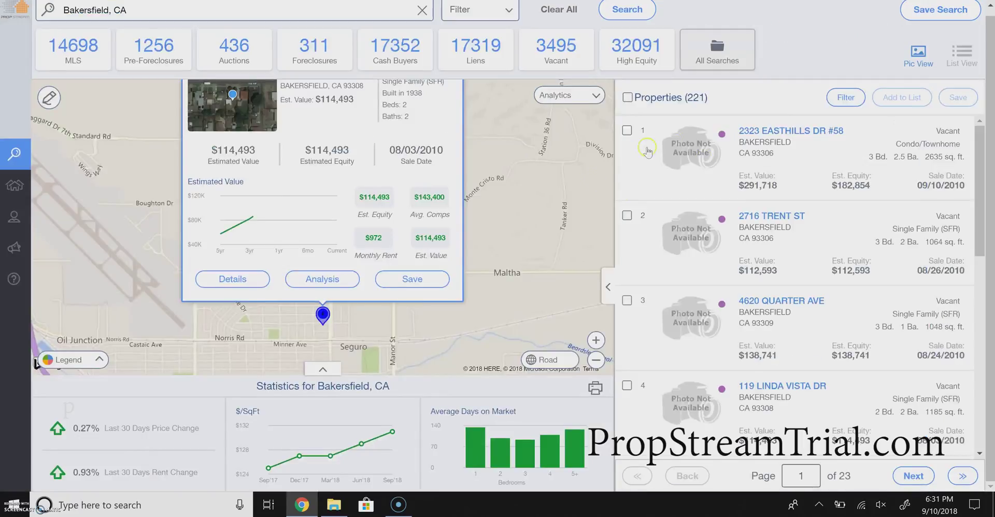
Select all properties in the results list and clear the selection, twice in a row.
left_click(628, 97)
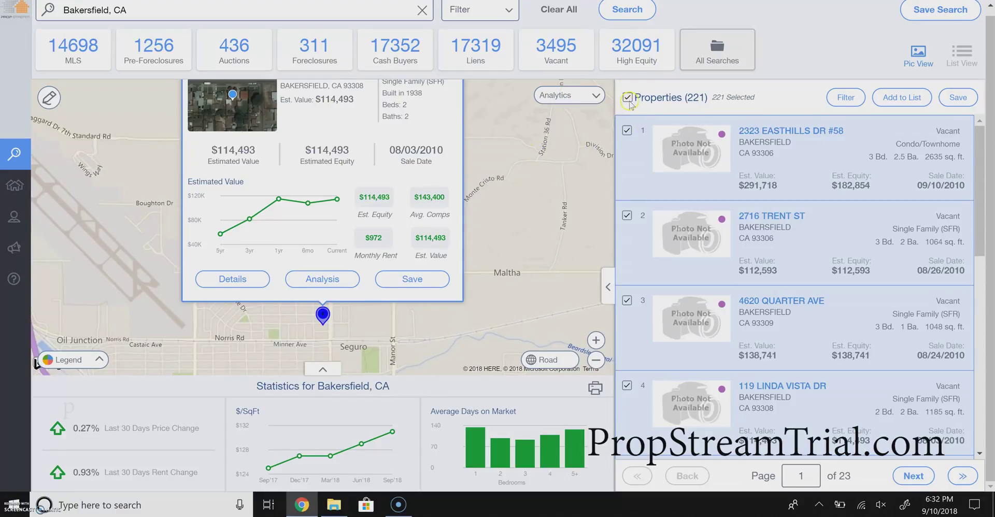
left_click(628, 100)
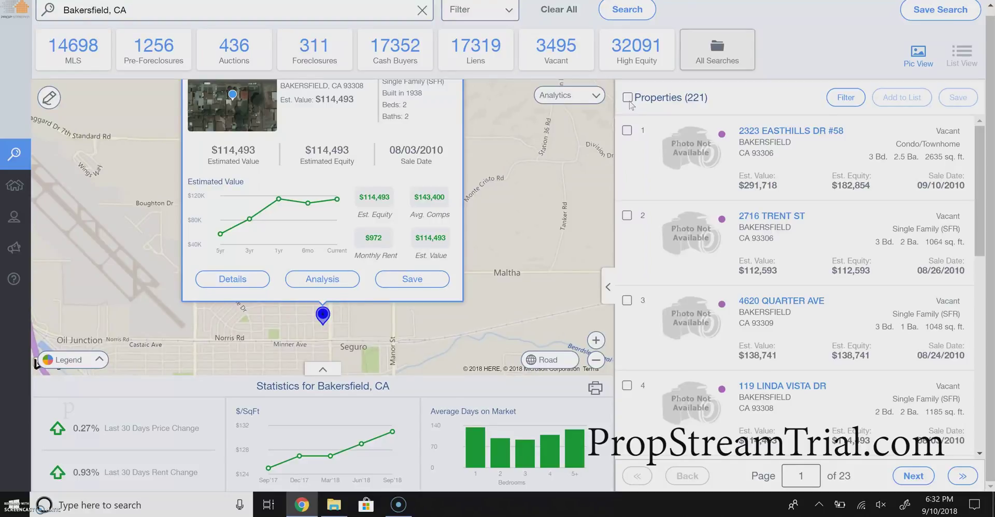
left_click(628, 99)
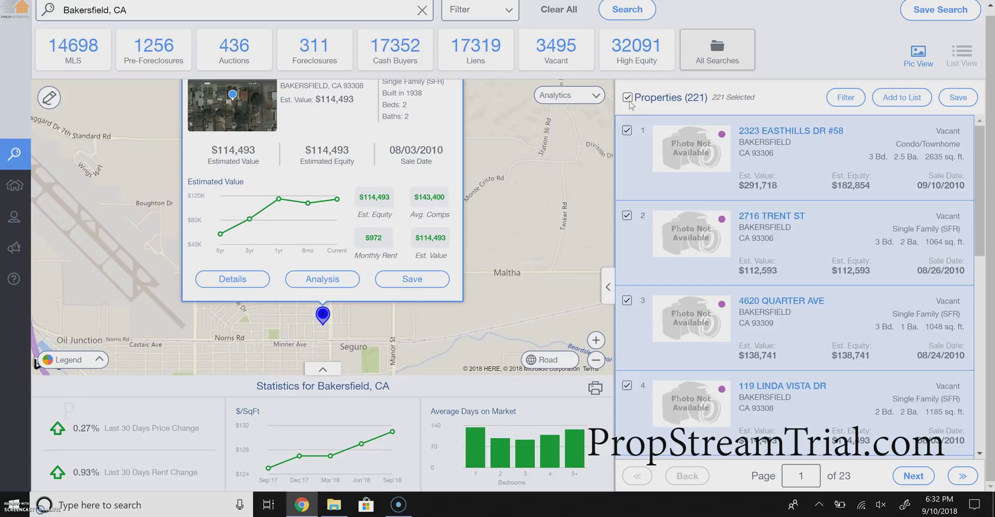
left_click(629, 98)
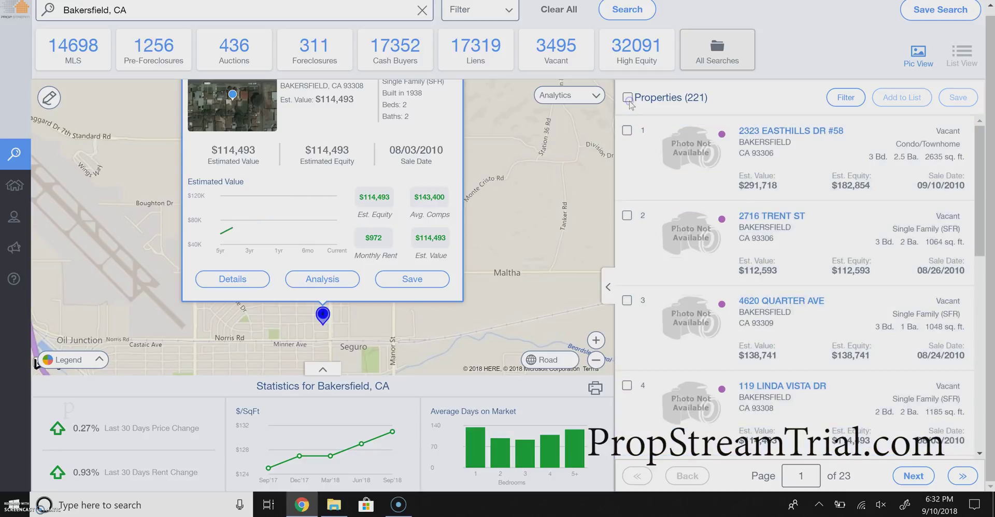
Change the search filter's list type to Pre-Foreclosures and keep On Market set to No.
left_click(486, 9)
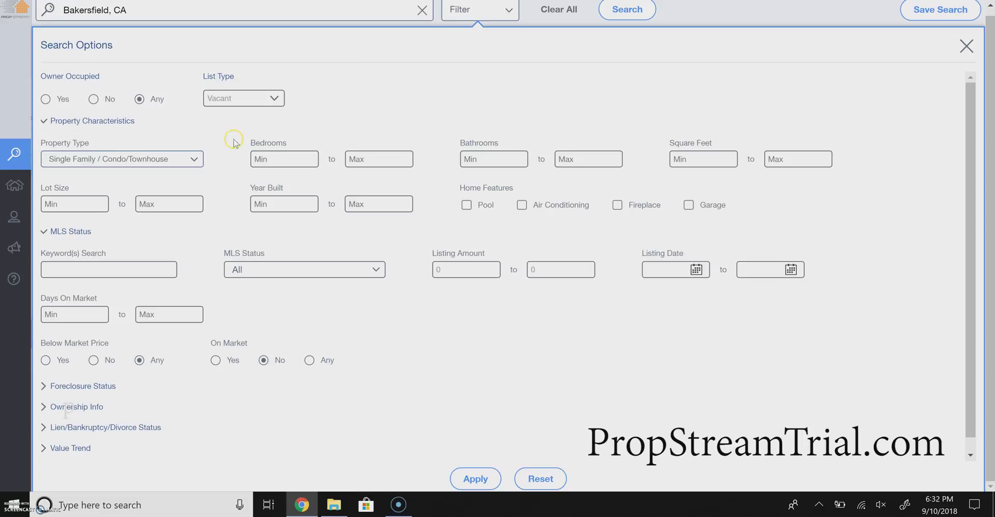
left_click(210, 103)
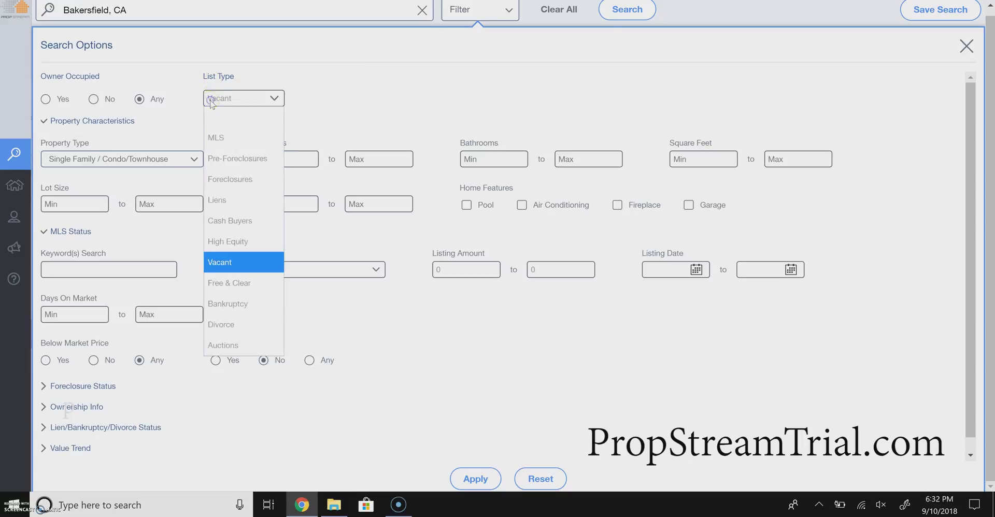
left_click(229, 156)
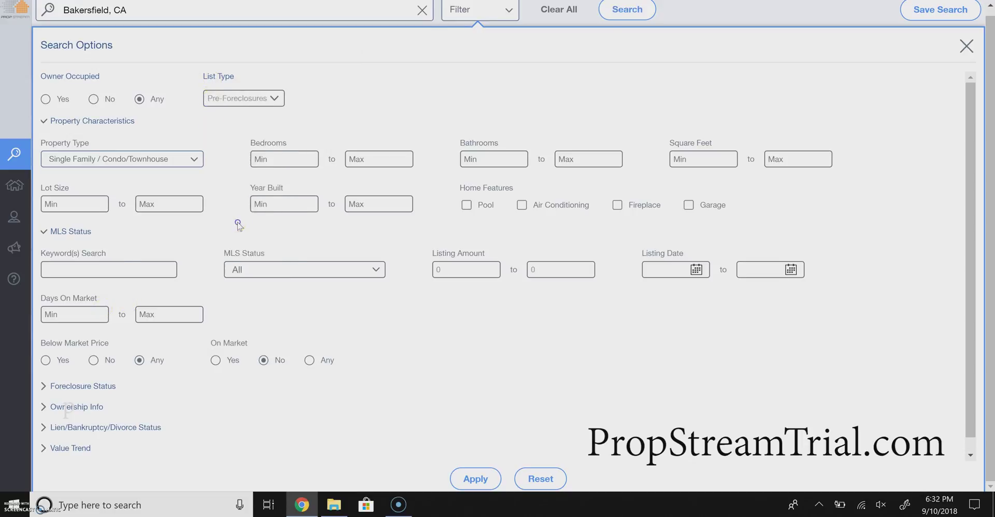
left_click(264, 361)
Set the minimum years of ownership to 2 in the ownership filters and apply the pre-foreclosure search.
left_click(90, 410)
left_click(62, 445)
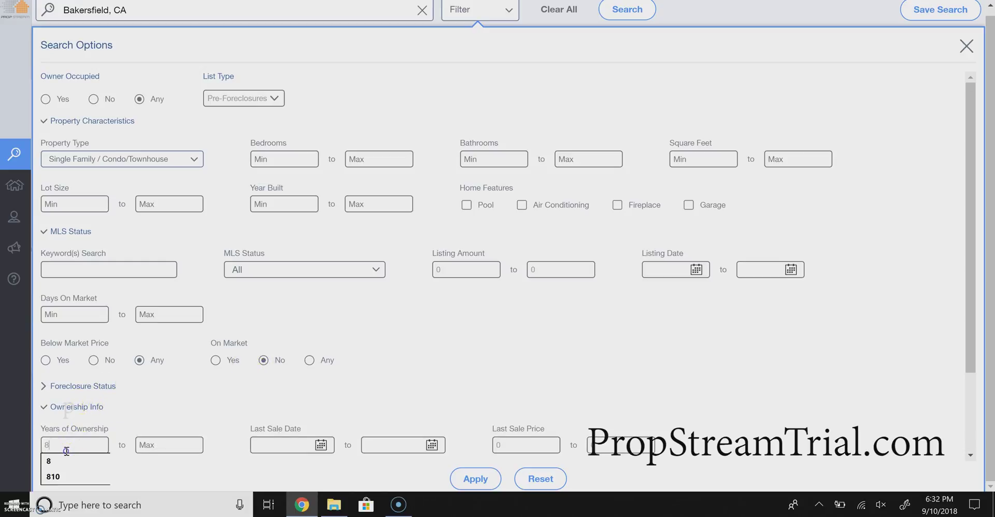
mouse_move(14, 453)
scroll(92, 439, "up", 1)
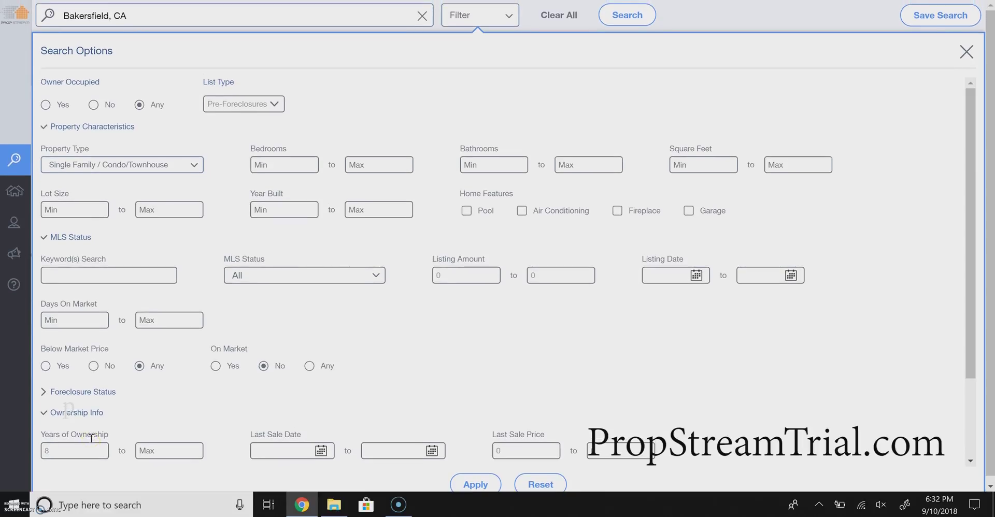
type("2")
left_click(128, 438)
left_click_drag(971, 256, 843, 394)
left_click_drag(971, 251, 971, 327)
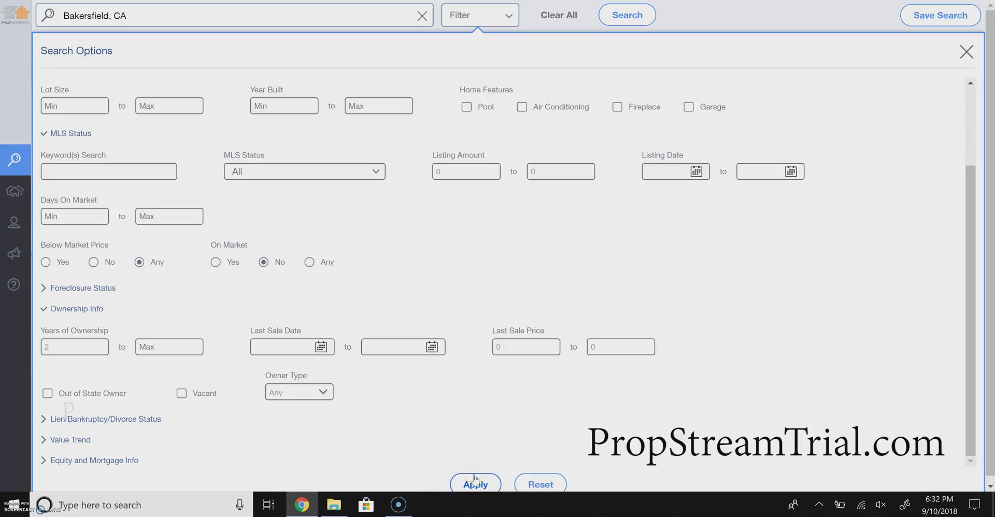
left_click(71, 343)
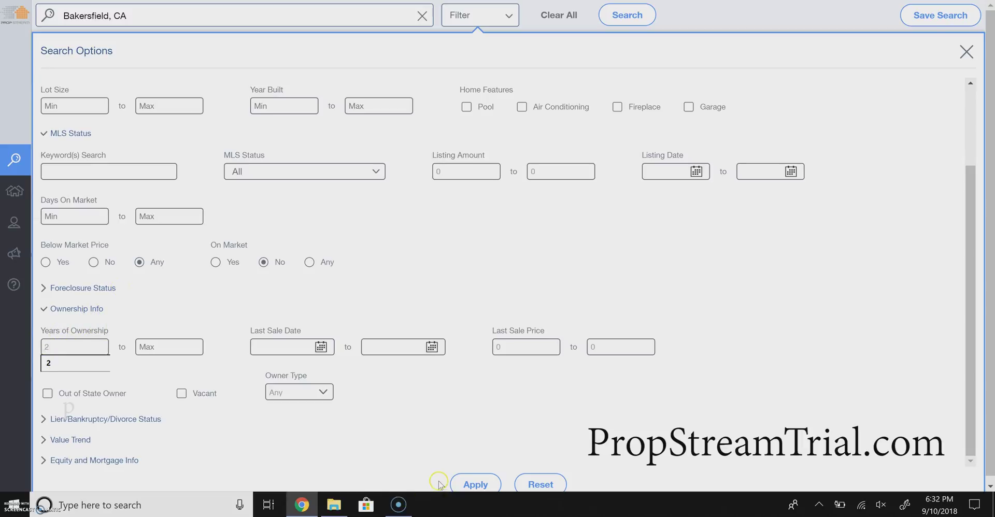
left_click(478, 489)
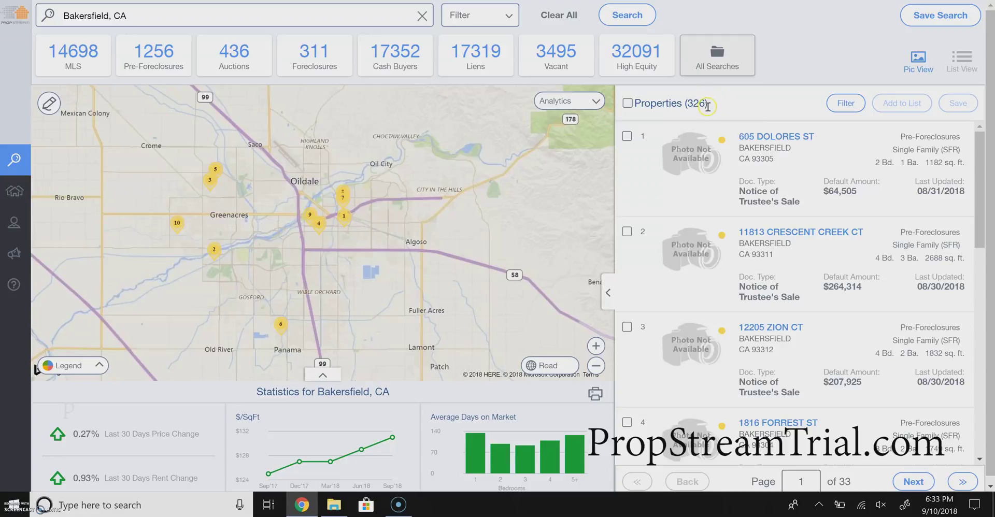
left_click_drag(706, 106, 631, 102)
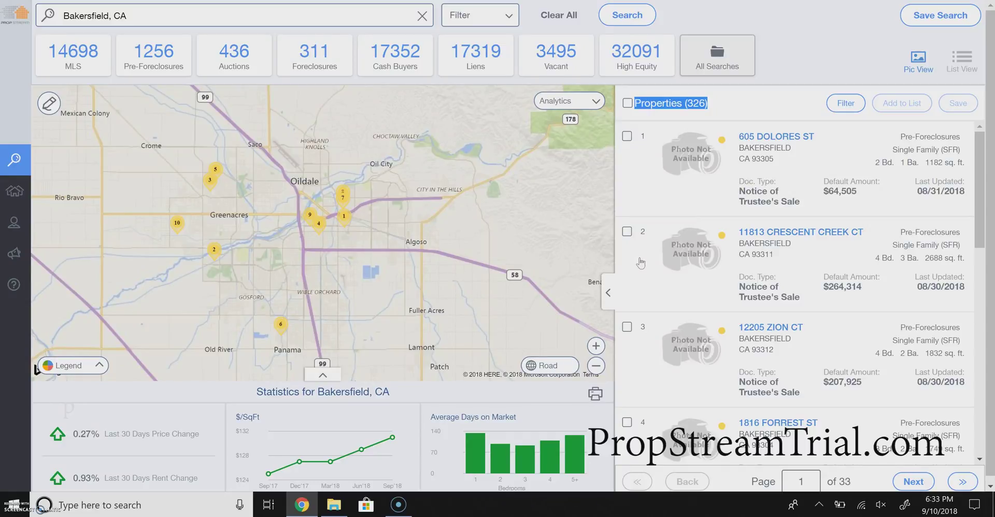
Look through the available list types in the search options and close the options without applying changes.
left_click(496, 24)
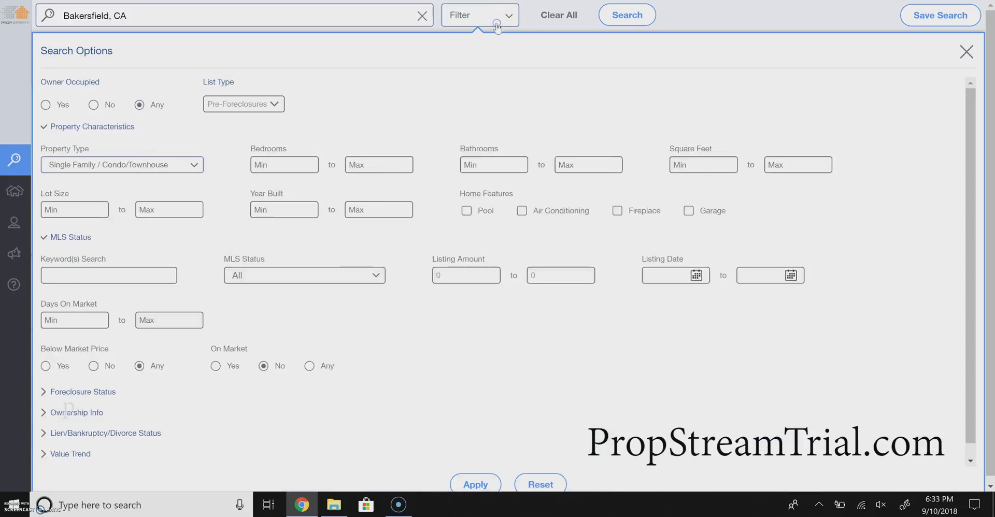
left_click(255, 106)
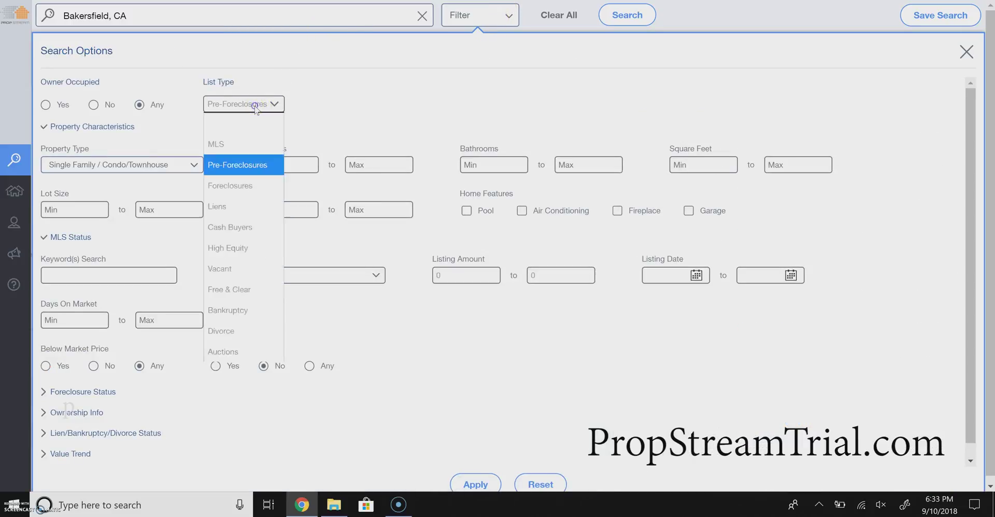
left_click(233, 278)
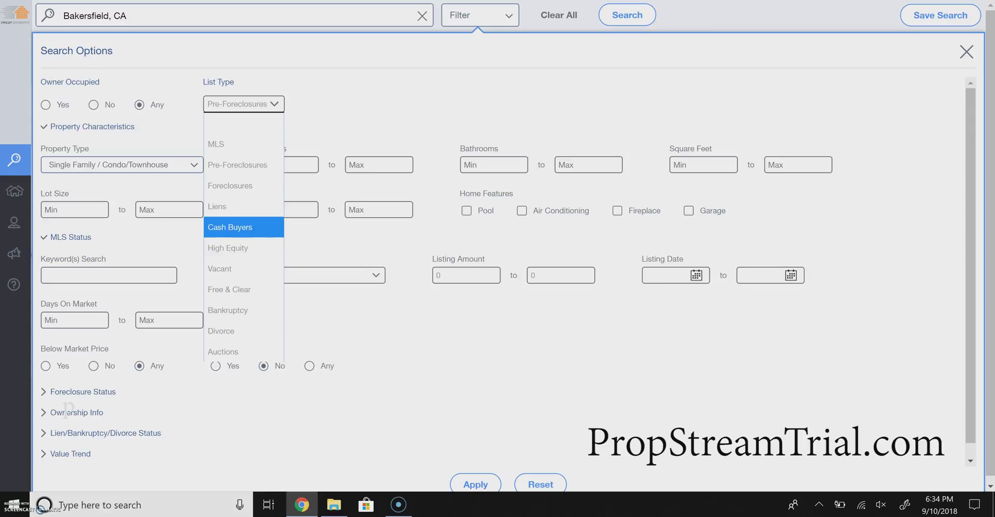
left_click(966, 52)
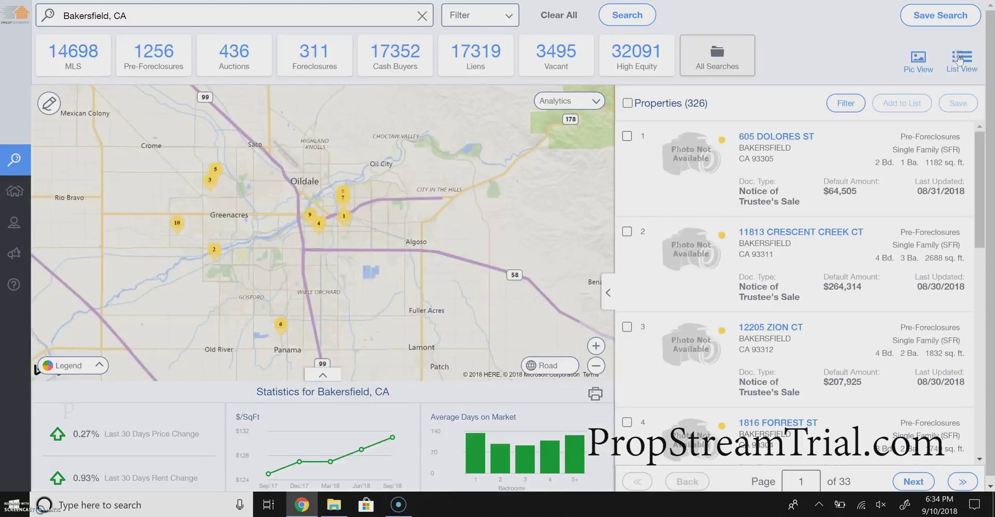
left_click(487, 14)
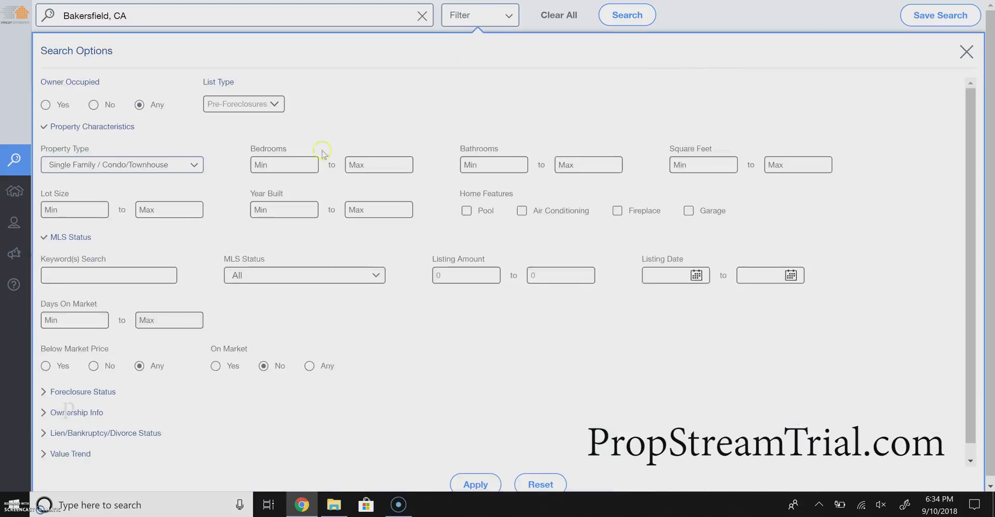
left_click(967, 52)
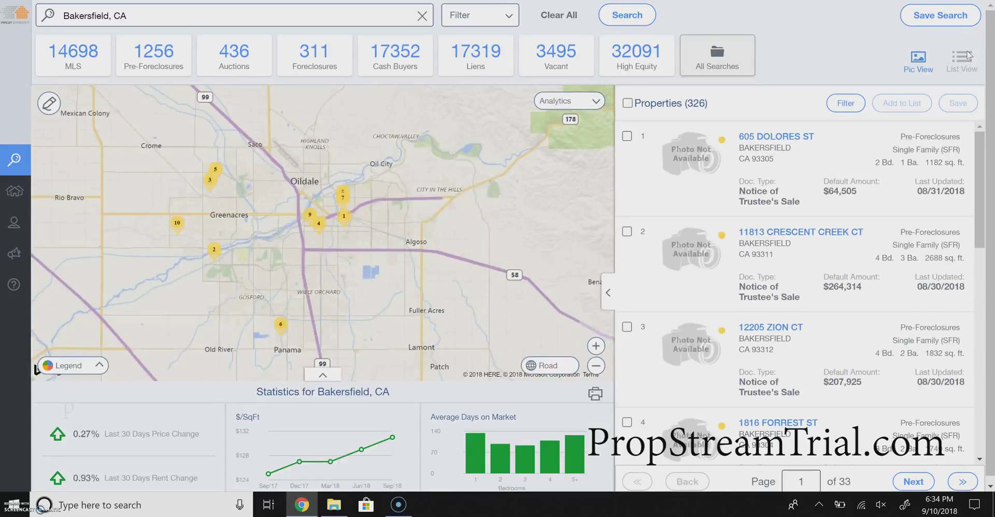